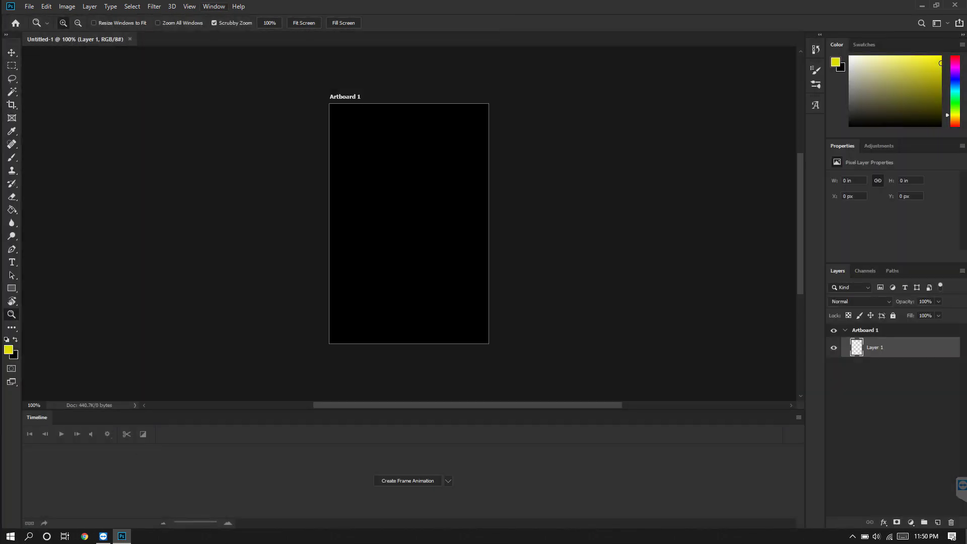
- Show the timeline and create a frame animation in the untitled artboard document
click(214, 7)
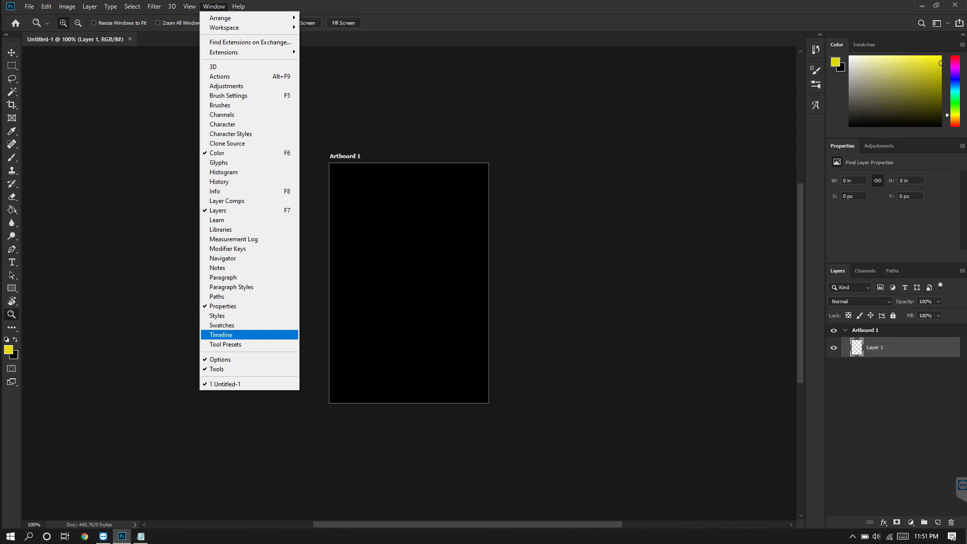
click(220, 334)
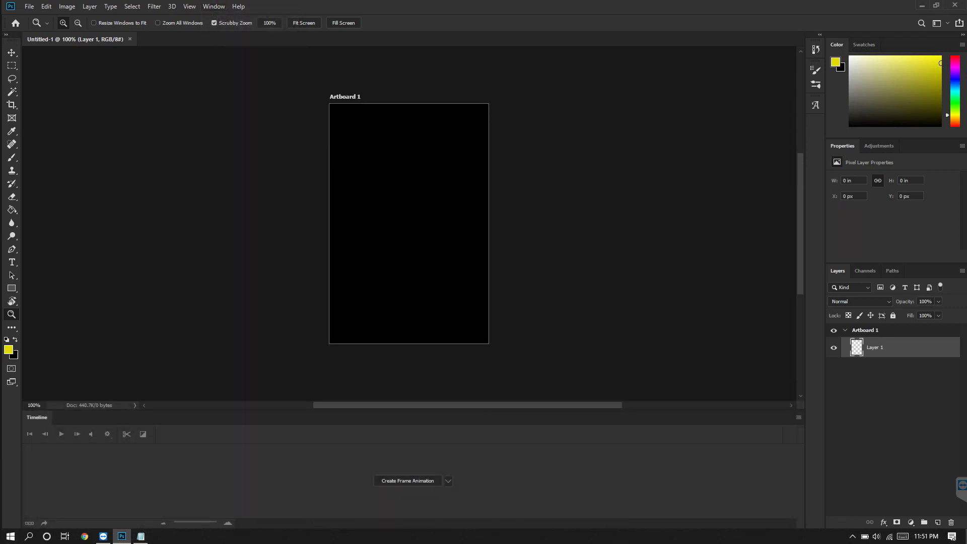
click(448, 481)
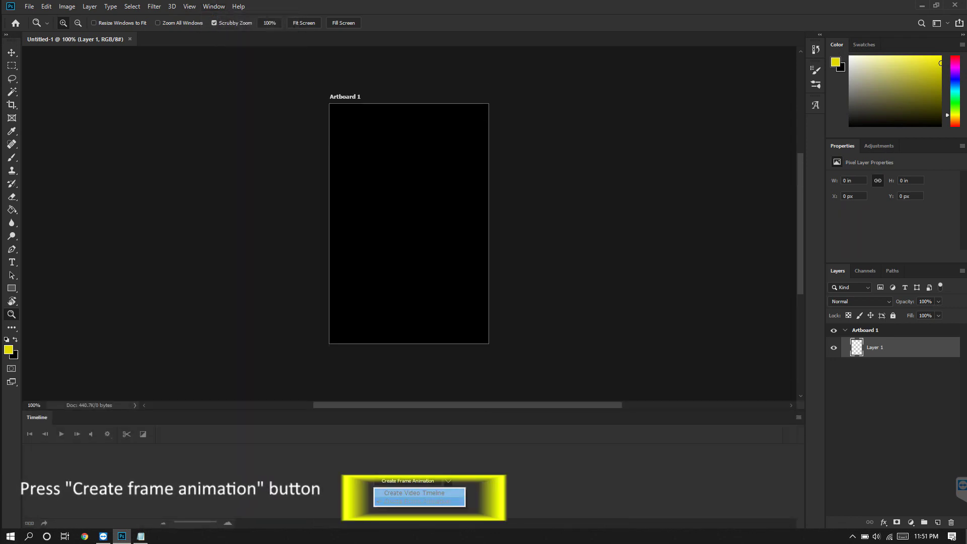
click(417, 502)
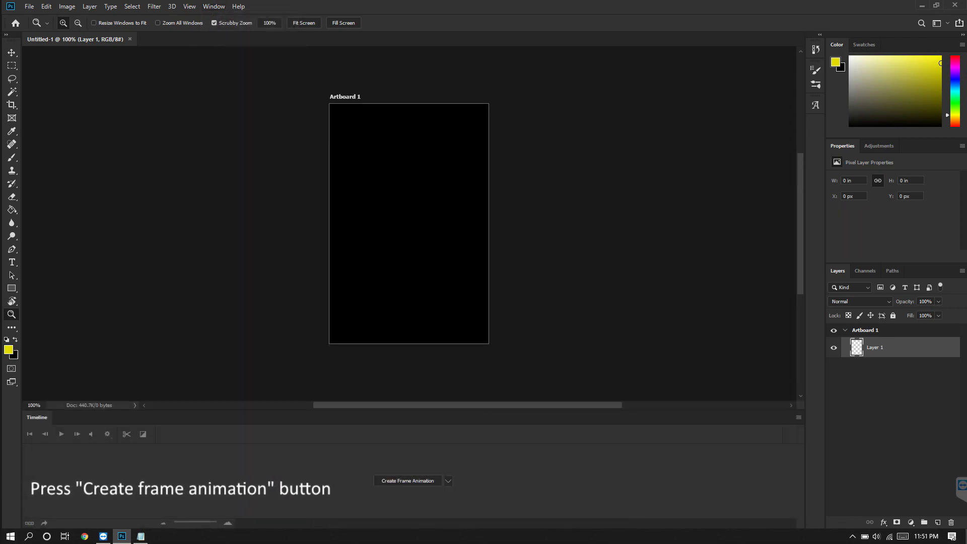
click(408, 481)
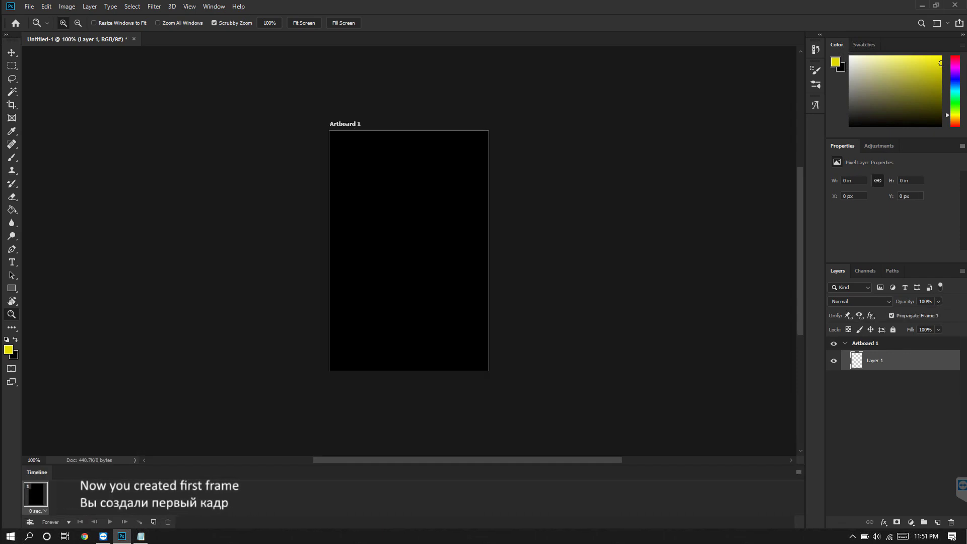
- Open the image performance.jpg from the Downloads folder
click(30, 6)
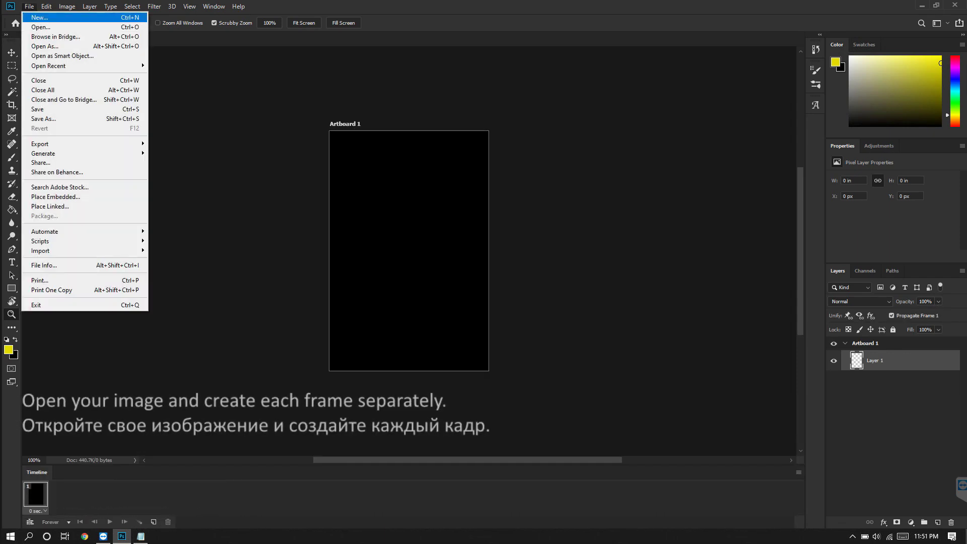
click(41, 27)
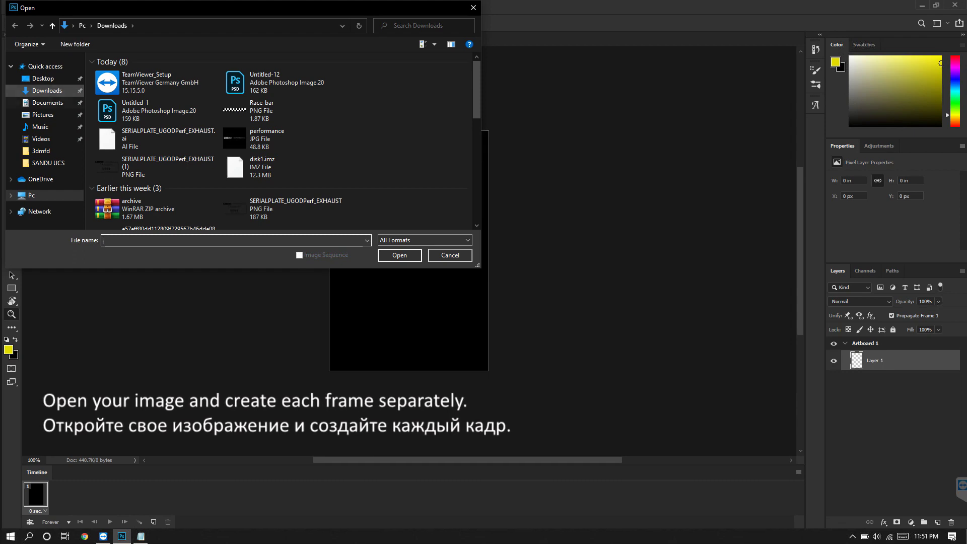
double_click(284, 138)
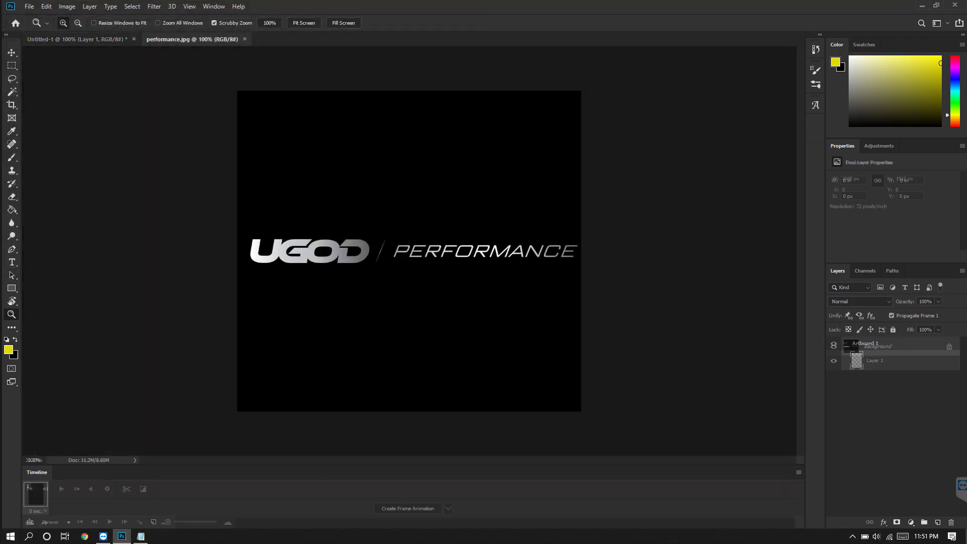
- Copy a rectangular selection around the UGOD lettering and paste it into Layer 1 of the Untitled-1 artboard
key(m)
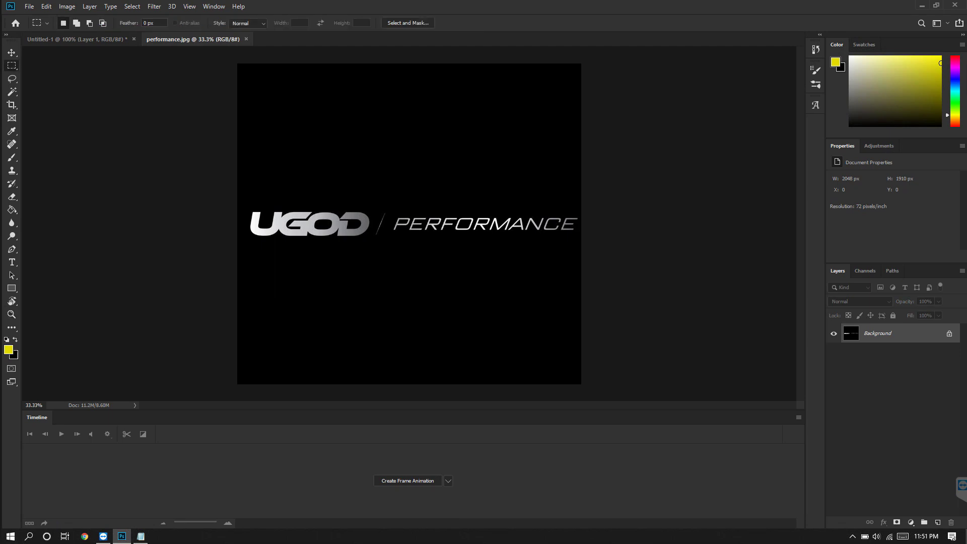
drag(248, 199, 372, 247)
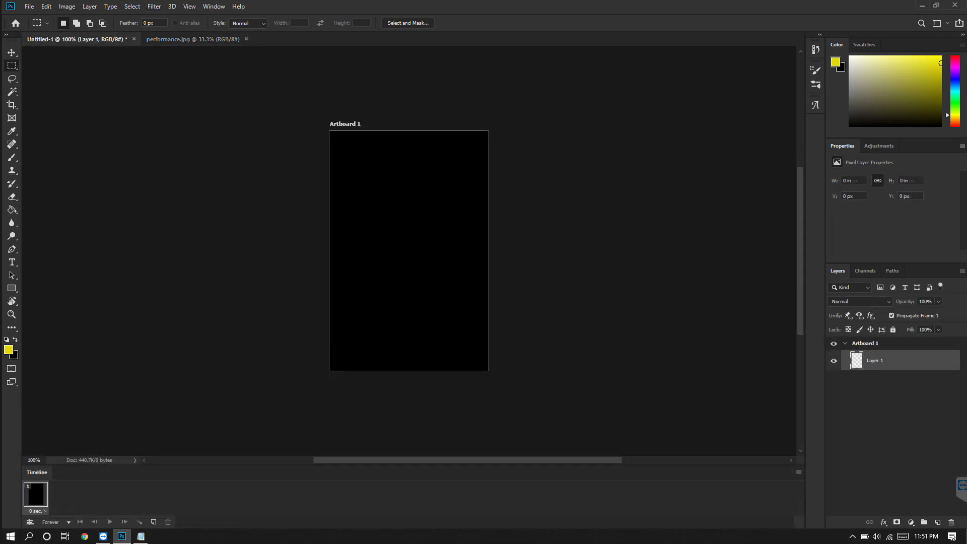
key(ctrl+v)
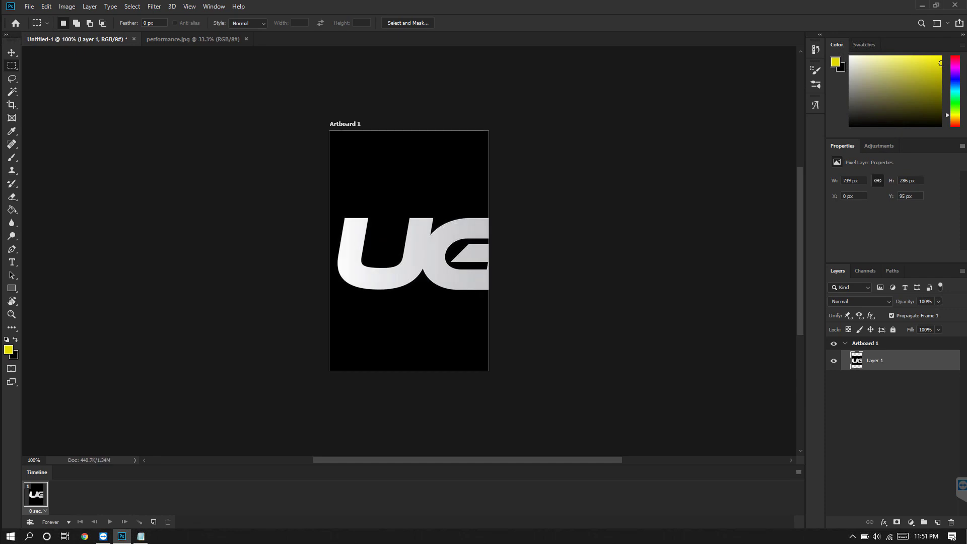
- Scale the pasted UGOD logo down to about 308 × 119 px and centre it on the artboard
key(ctrl+t)
drag(329, 178, 467, 232)
drag(608, 260, 412, 218)
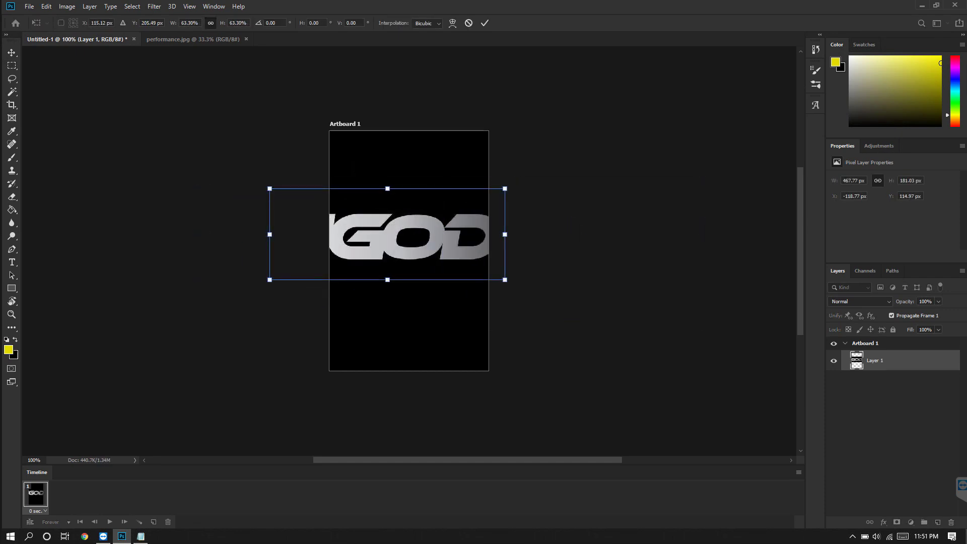
drag(270, 189, 340, 216)
drag(413, 238, 412, 208)
drag(329, 208, 339, 211)
drag(417, 207, 410, 214)
key(Return)
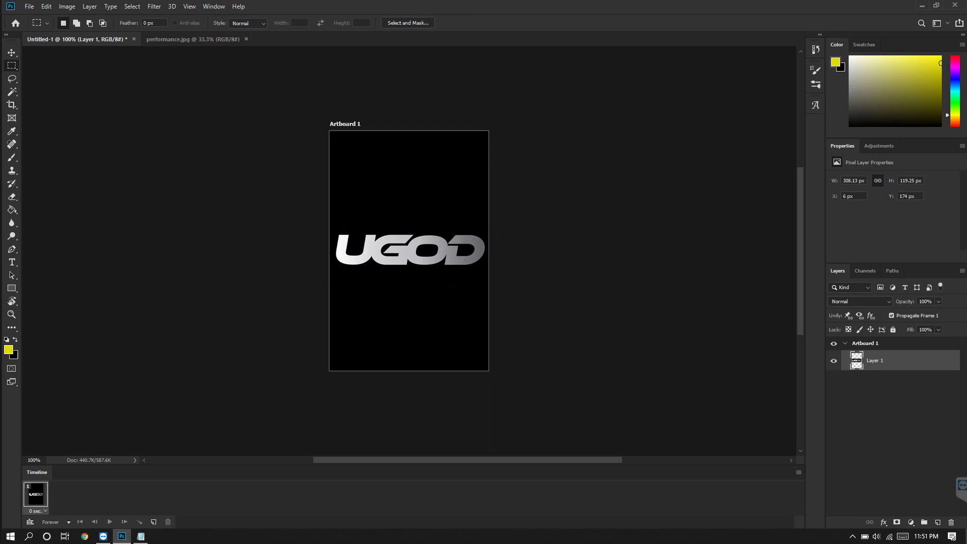
- Set Layer 1's opacity to 0% for the first frame and add a second frame to the animation
drag(905, 302, 854, 302)
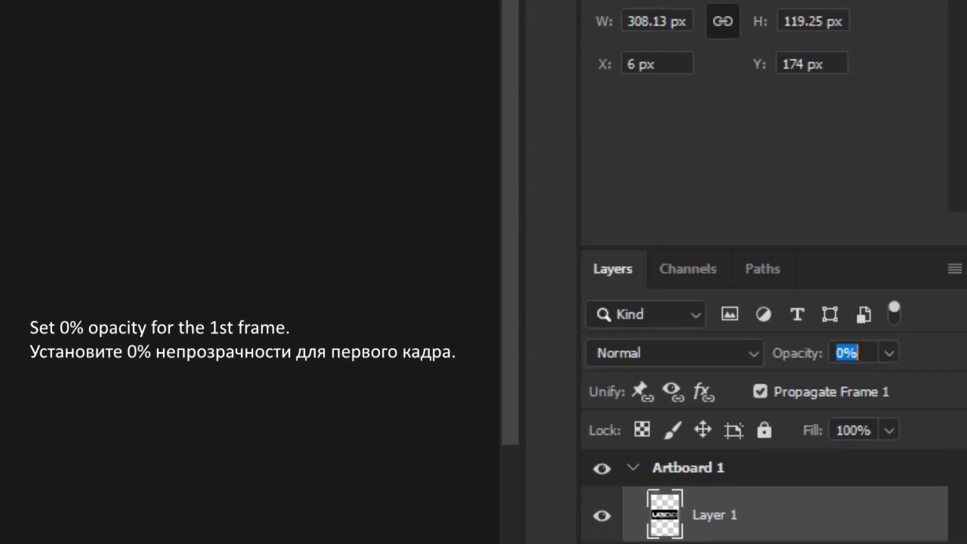
key(Return)
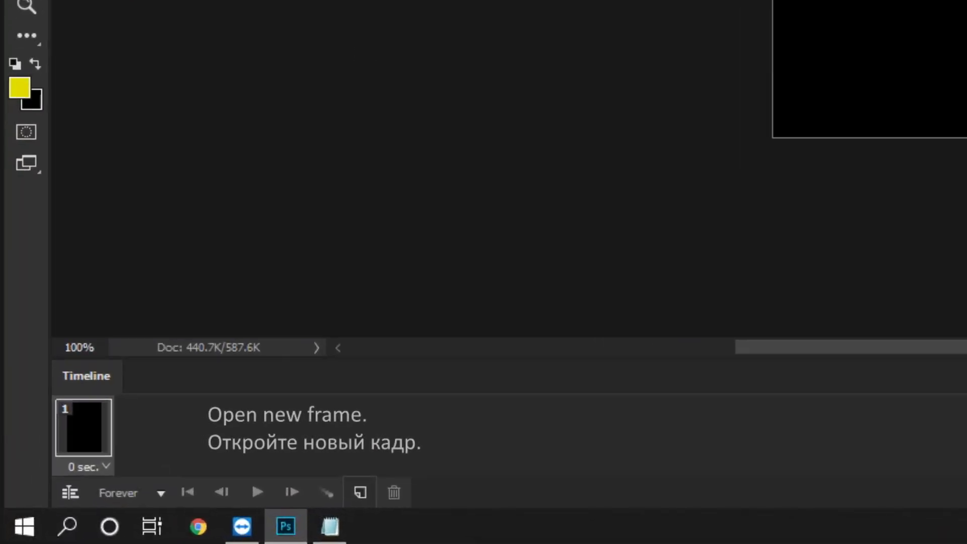
click(361, 493)
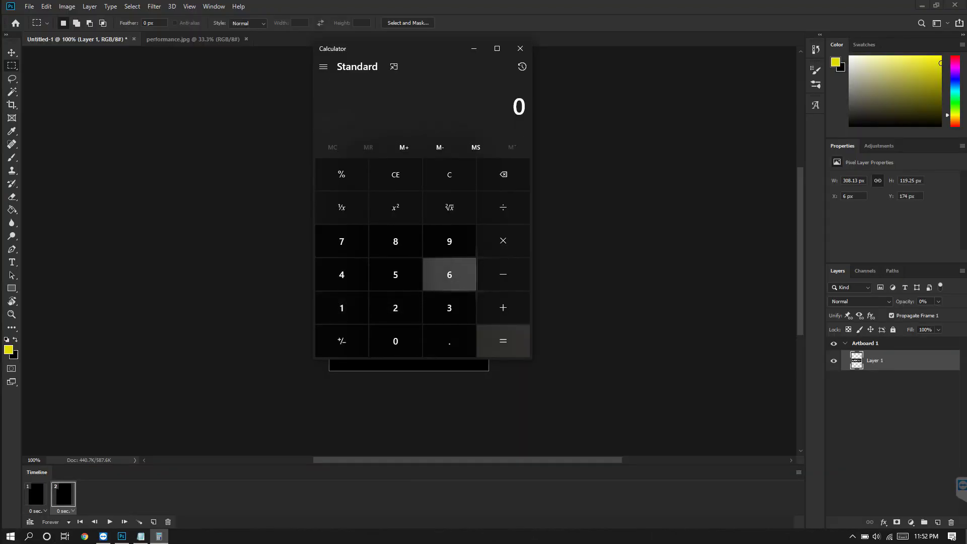
- Divide 100 by 33 in the Calculator to work out the opacity increment per frame
text(100)
click(503, 207)
text(33)
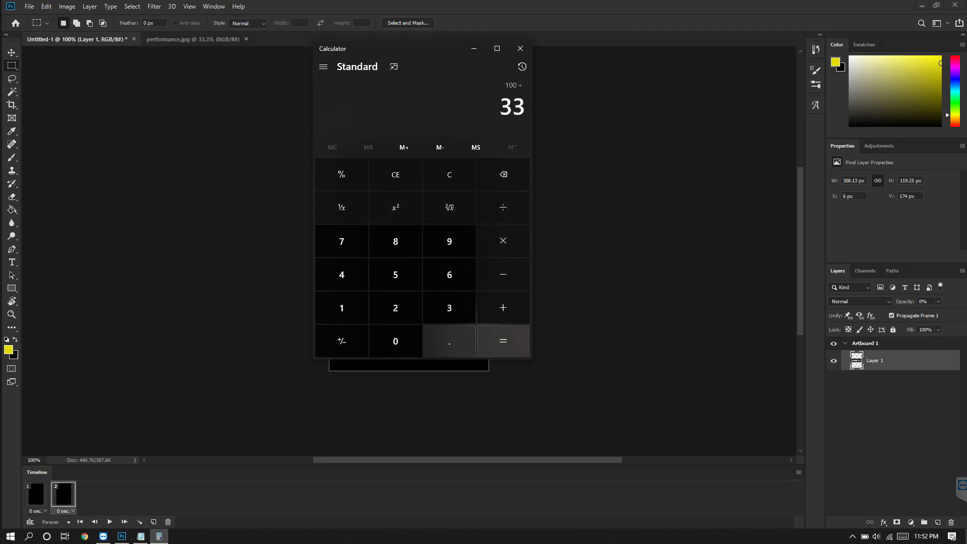
click(502, 341)
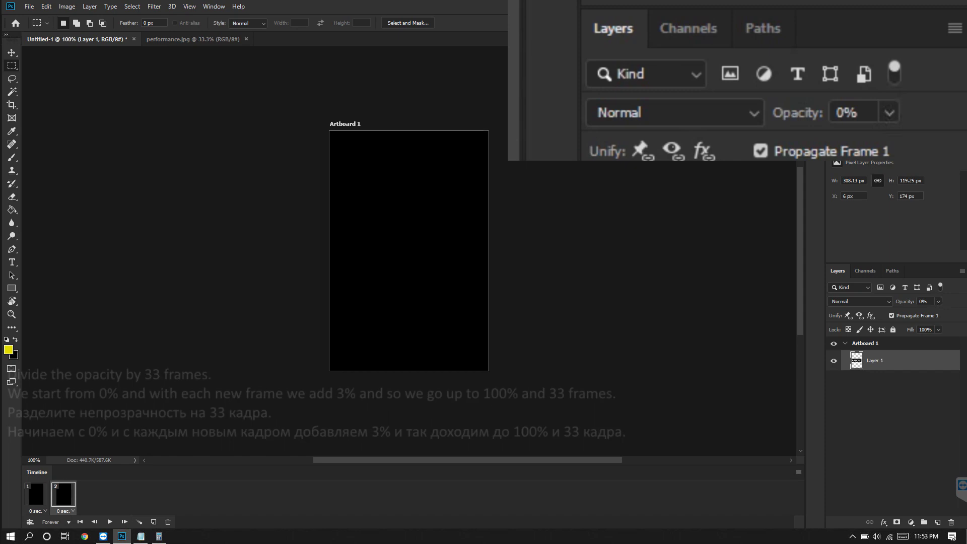
- Set Layer 1's opacity to 3% in frame 2, then add frames 3 and 4 with 6% and 9% opacity
double_click(922, 301)
text(3)
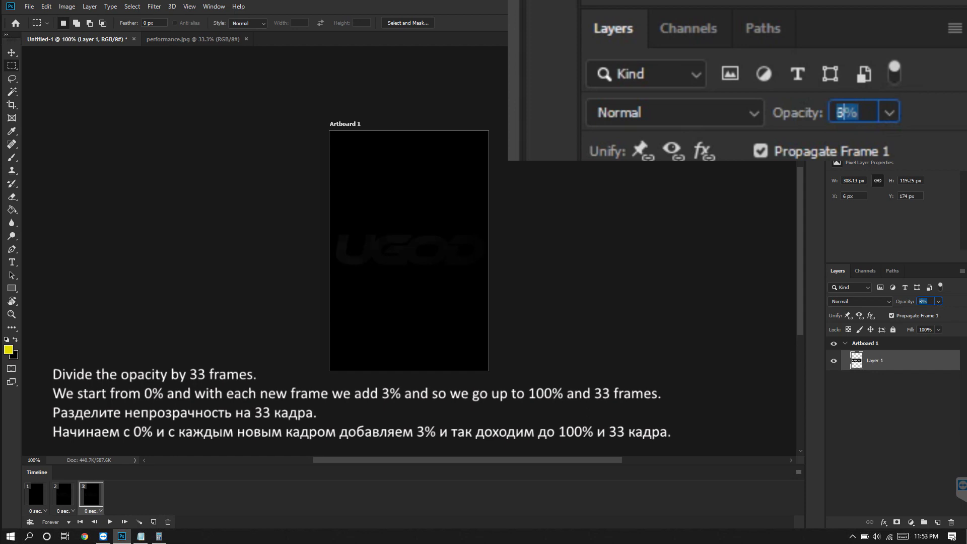
text(6)
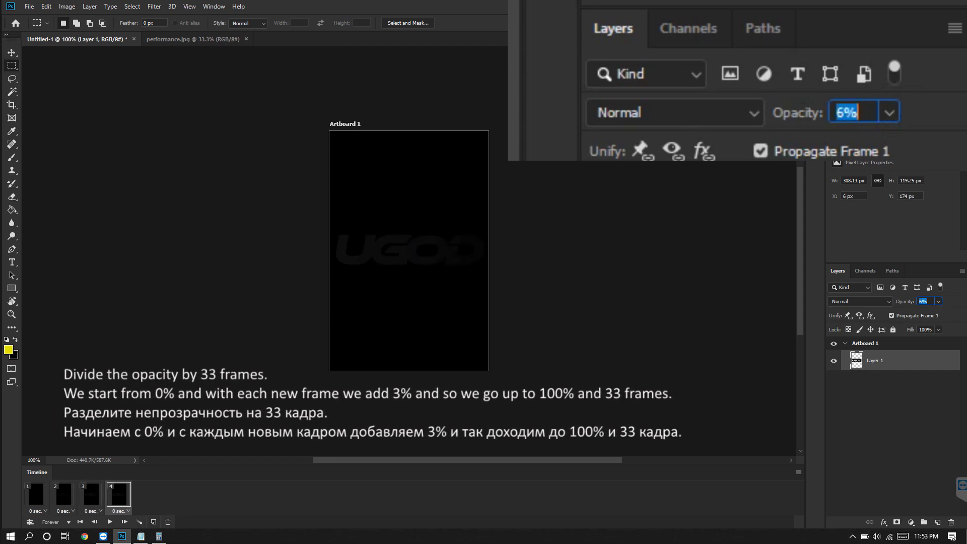
text(9)
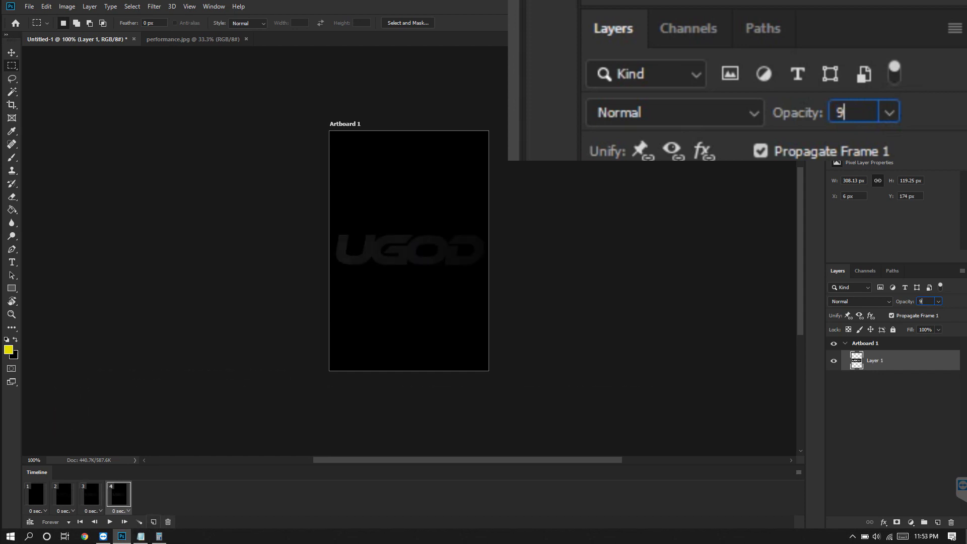
key(Return)
- Add frames 5 and 6 with Layer 1's opacity set to 12% and 15%
text(12)
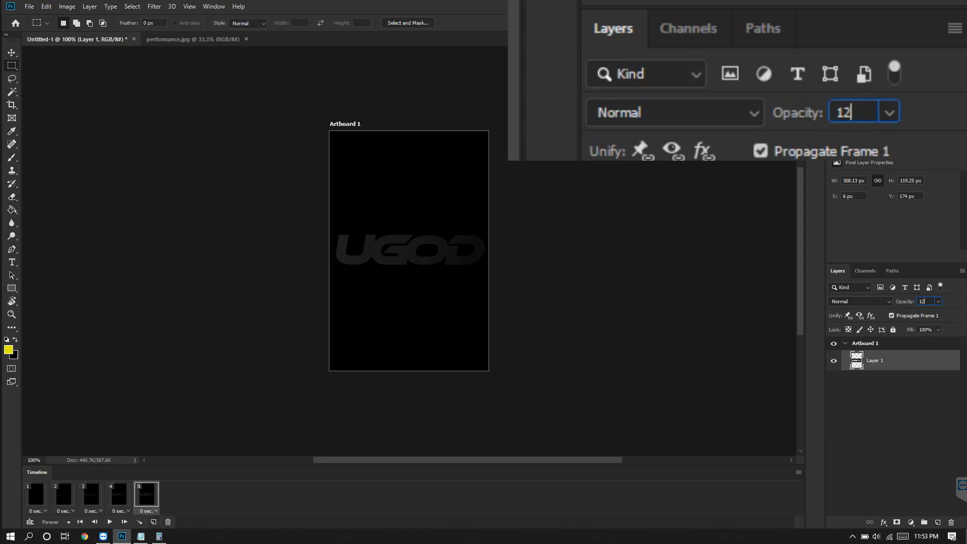
key(Return)
text(15)
key(Return)
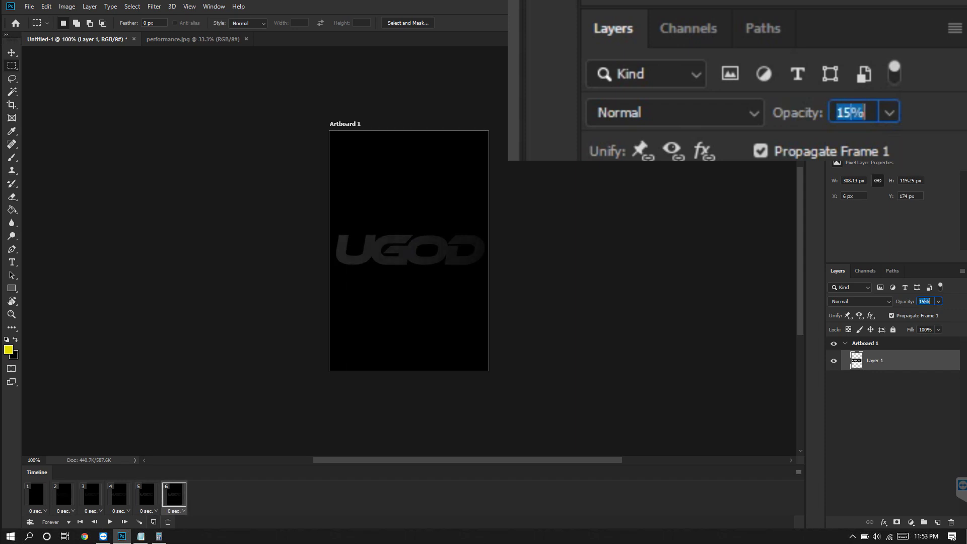
- Add frame 7, compare it with frames 5 and 6, and set its Layer 1 opacity to 18%
click(173, 494)
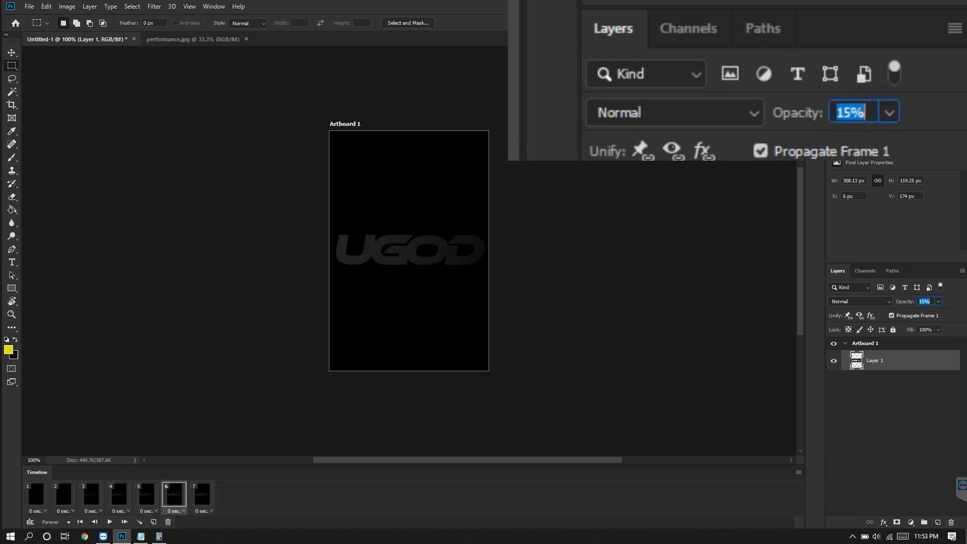
click(202, 495)
click(174, 494)
click(147, 495)
click(174, 495)
click(202, 495)
text(18)
key(Return)
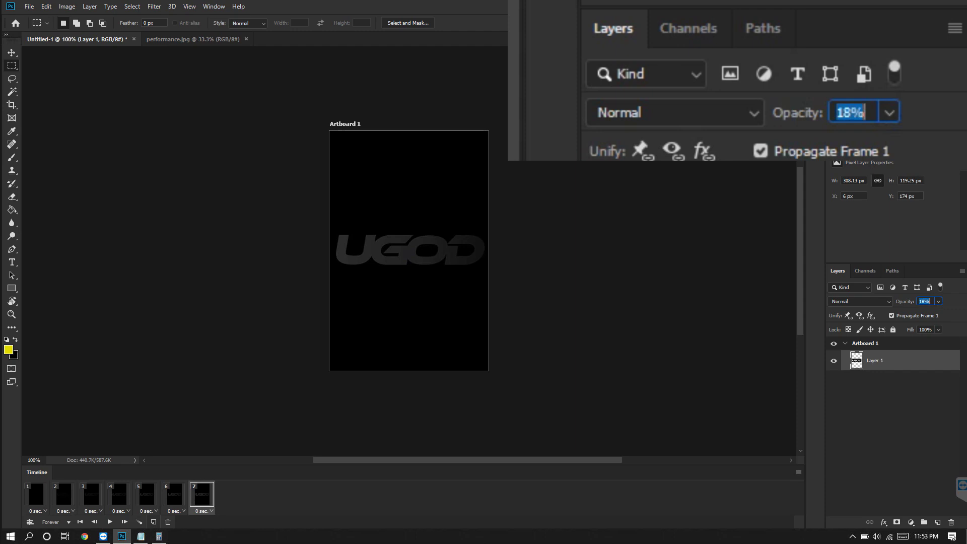
- Add frames 8 and 9 with Layer 1's opacity set to 21% and 24%
click(153, 521)
text(21)
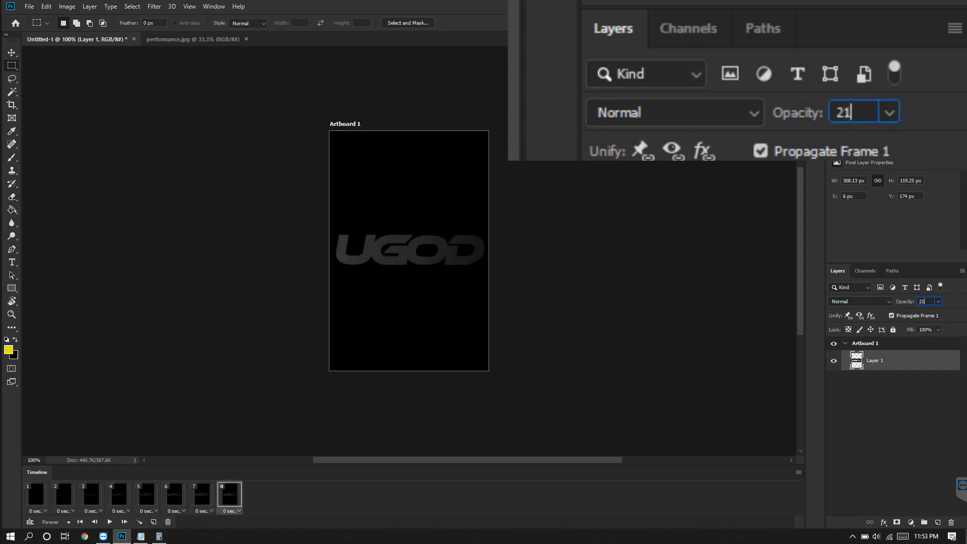
key(Return)
click(154, 522)
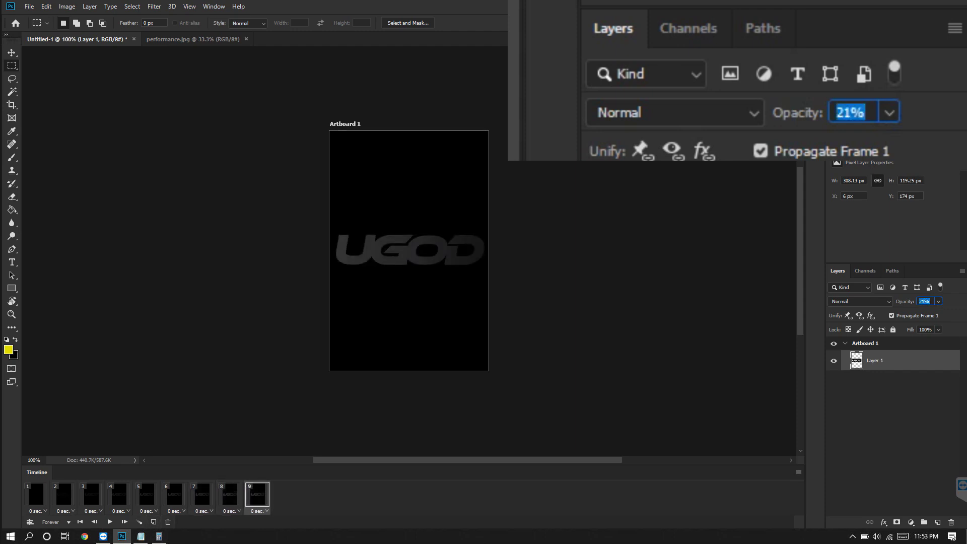
text(24)
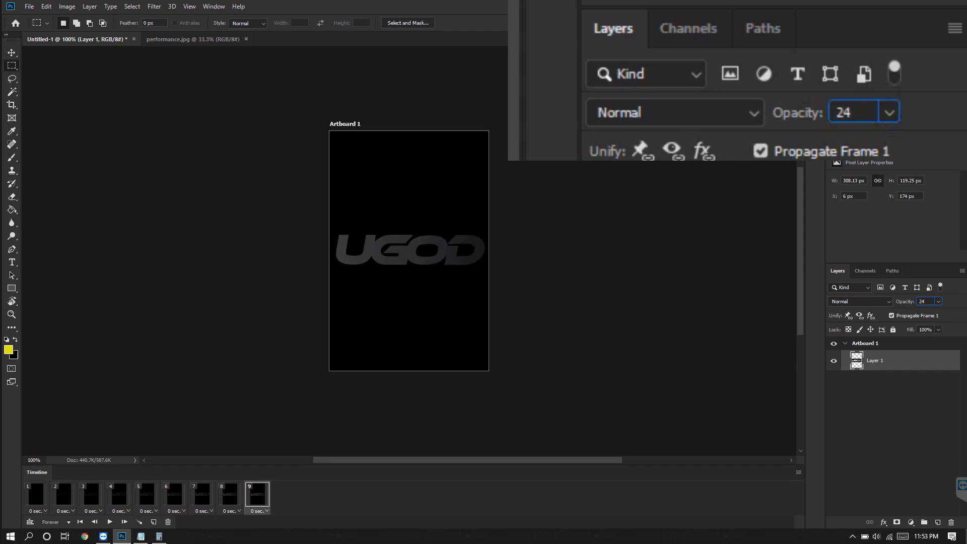
key(Return)
- Preview the fade-in animation from the first frame, then stop playback
click(36, 494)
click(109, 521)
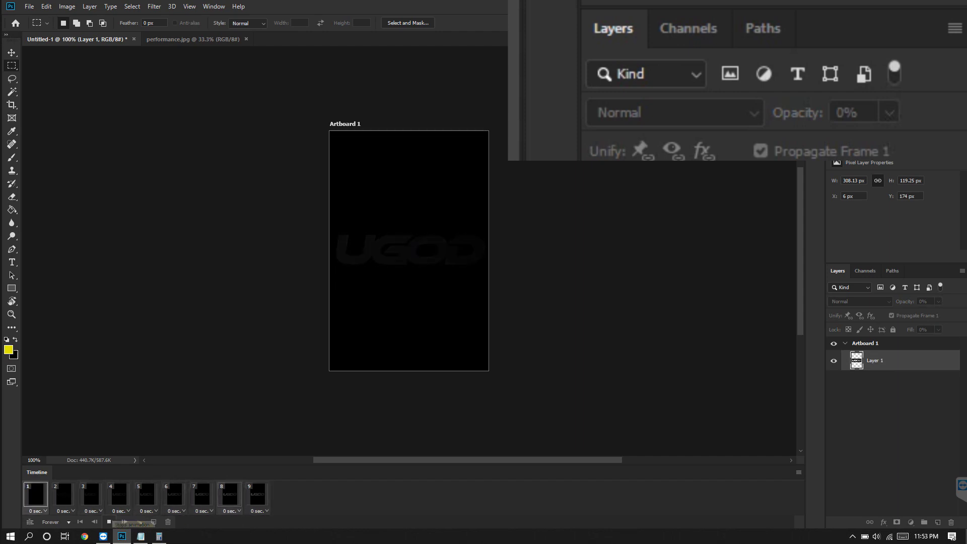
click(109, 522)
- Add frames 10 and 11 after frame 9 with Layer 1's opacity set to 27% and 30%
click(257, 495)
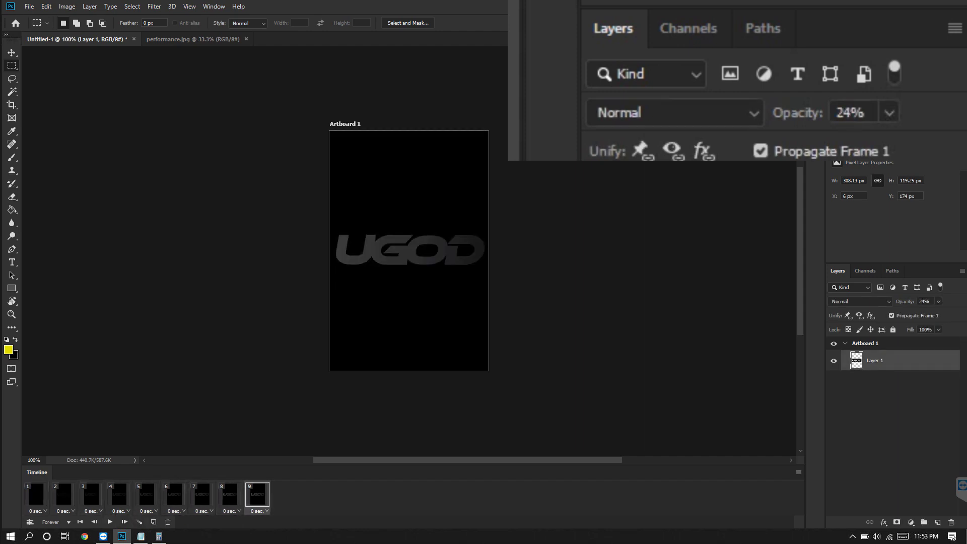
click(154, 521)
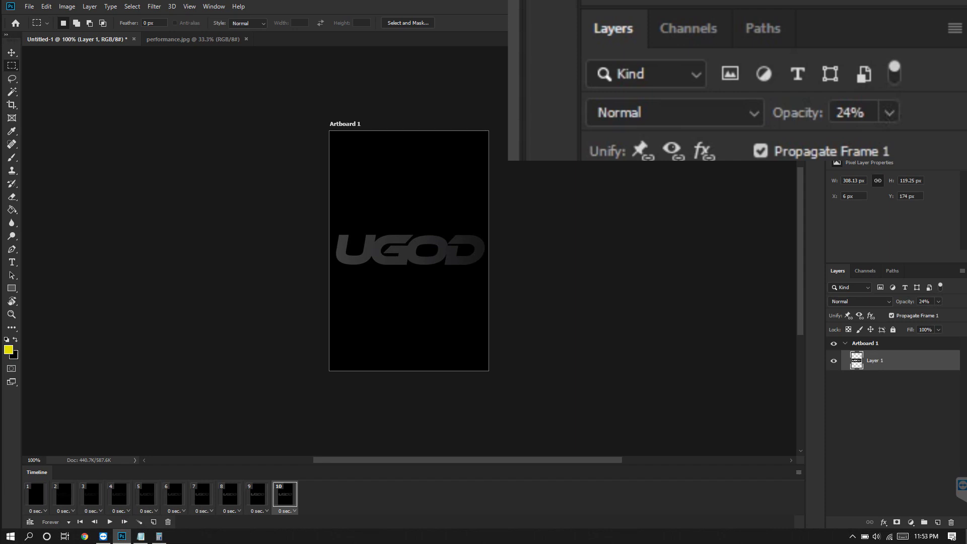
double_click(924, 301)
text(27)
click(154, 521)
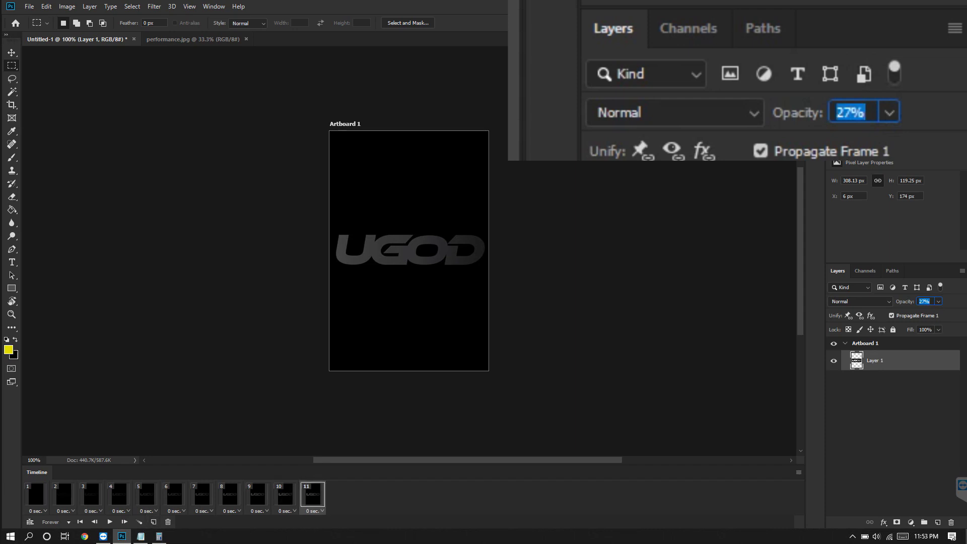
text(30)
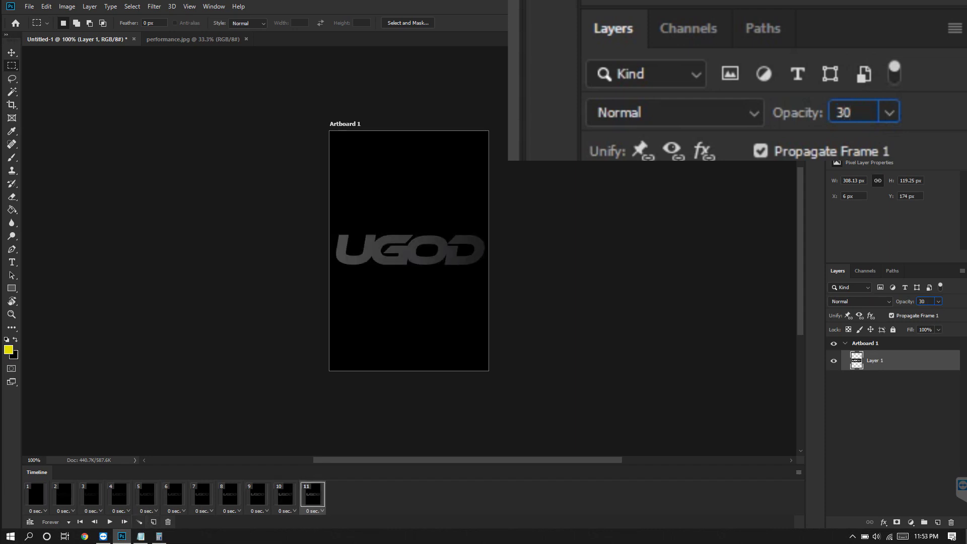
key(Return)
- Add frames 12, 13 and 14 with Layer 1's opacity set to 33%, 36% and 39%
text(33)
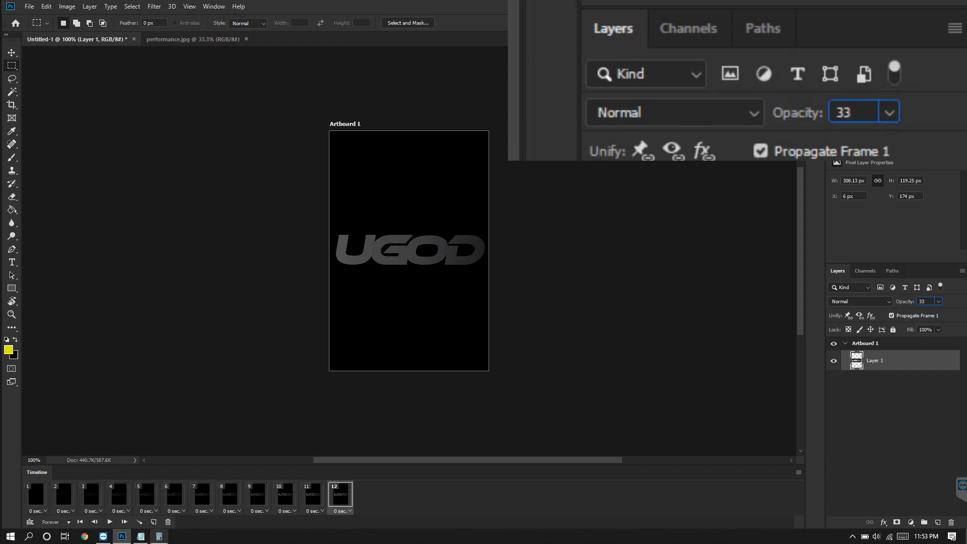
key(Return)
text(36)
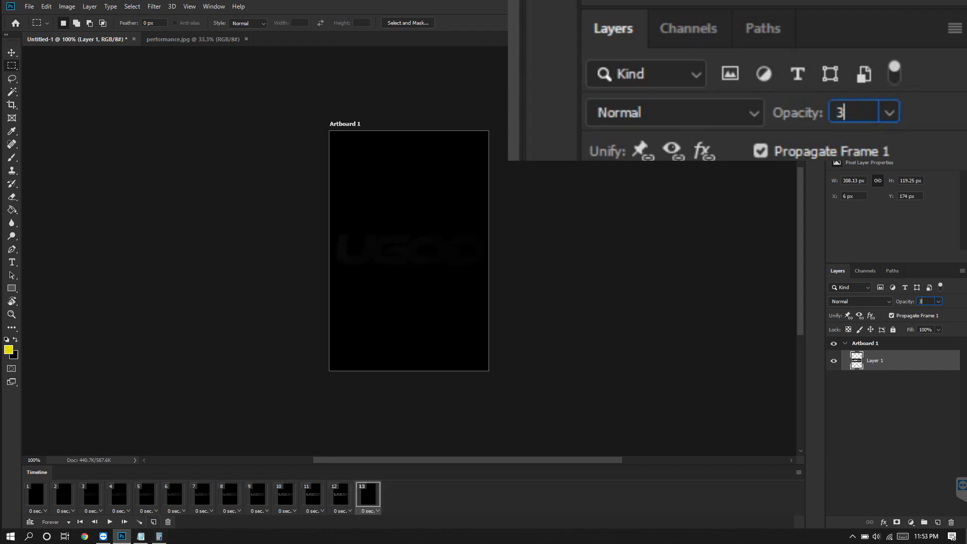
key(Return)
text(39)
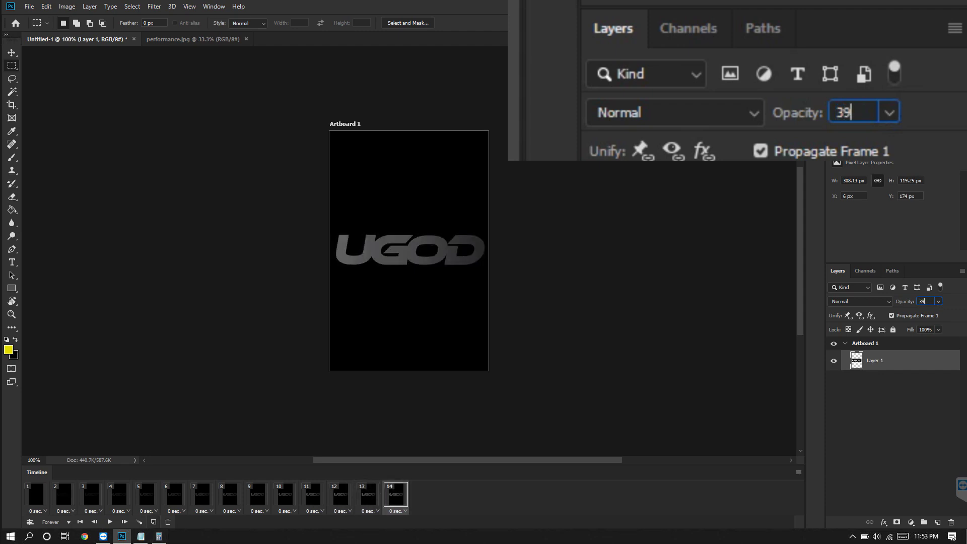
key(Return)
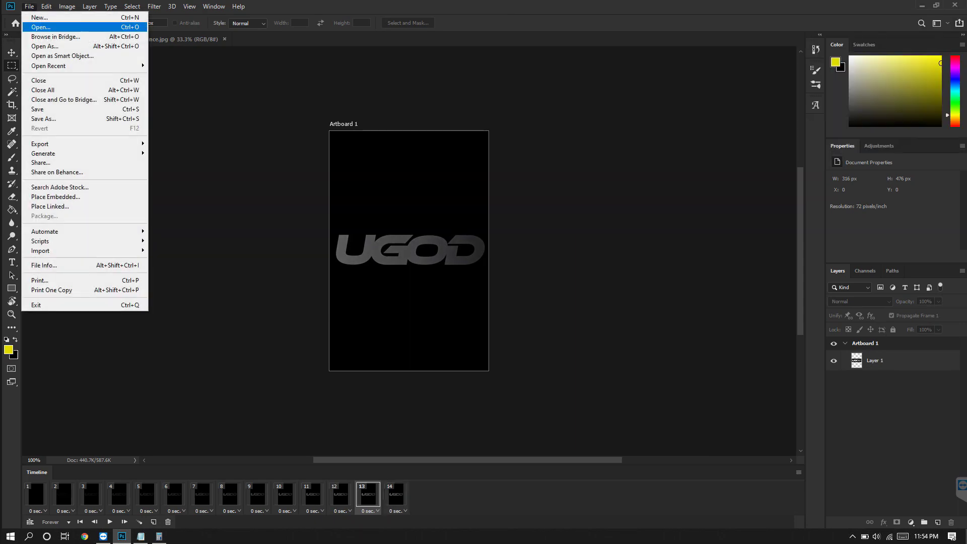
- Copy the PERFORMANCE wordmark from performance.jpg and paste it as a new layer into the Untitled-1 animation document
click(40, 26)
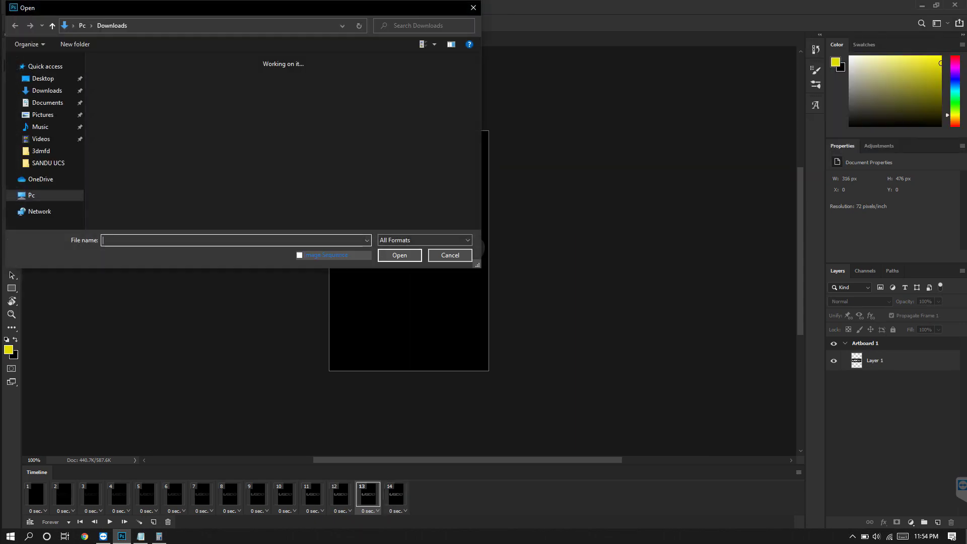
double_click(285, 138)
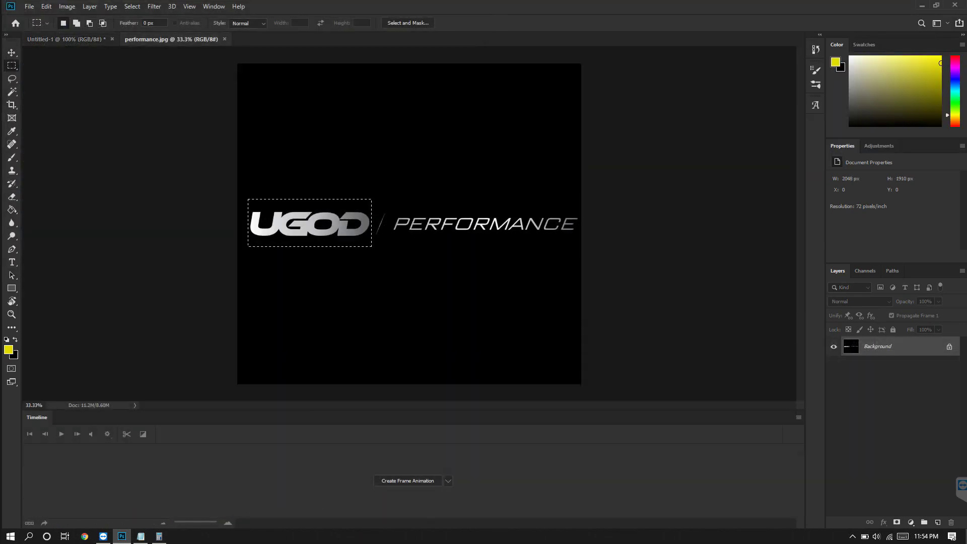
drag(391, 205, 577, 238)
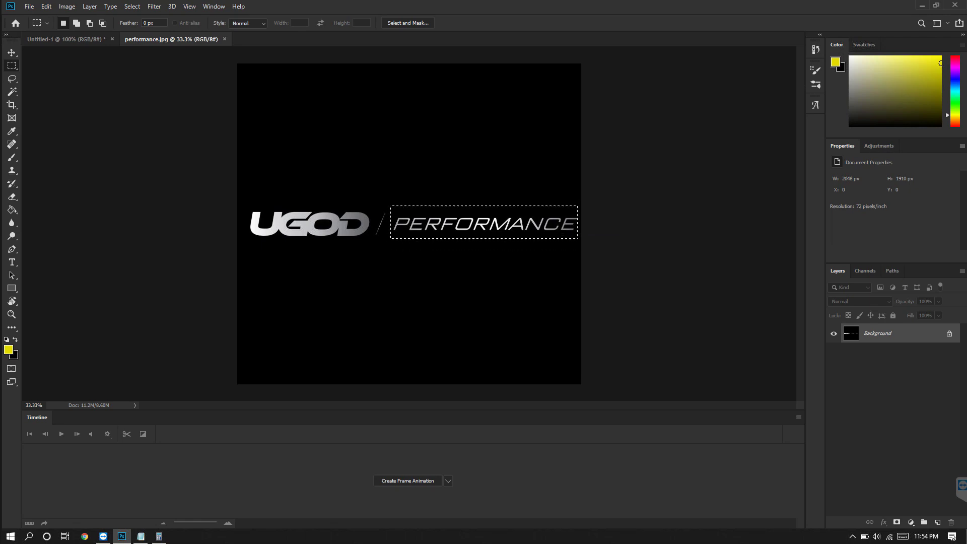
key(ctrl+Tab)
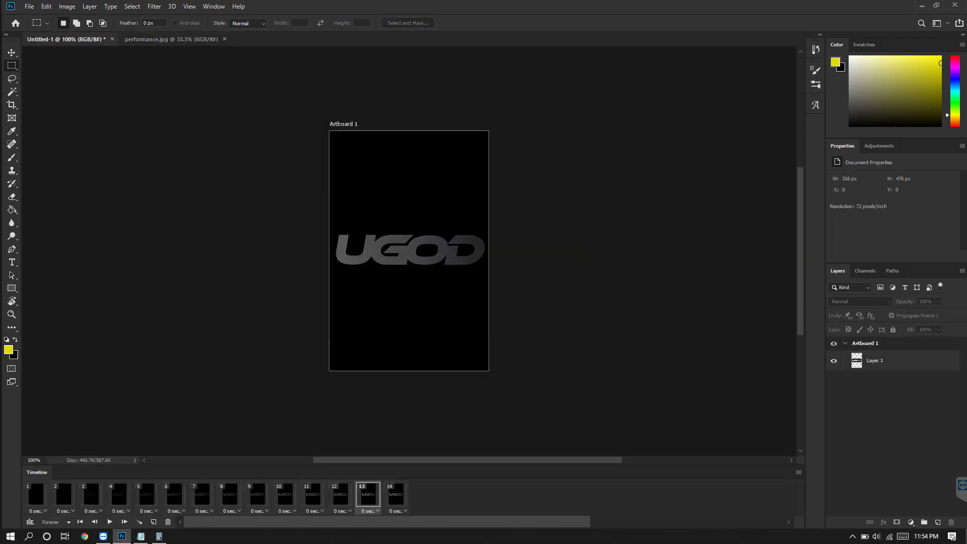
key(ctrl+v)
- Scale the pasted PERFORMANCE wordmark to about 278 × 50 px and place it just beneath the UGOD logo
key(ctrl+t)
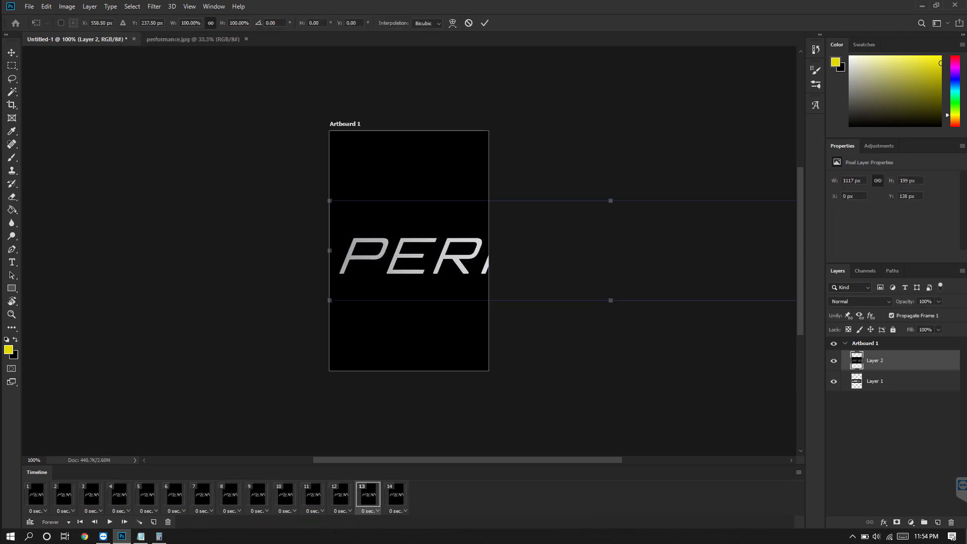
drag(329, 201, 336, 277)
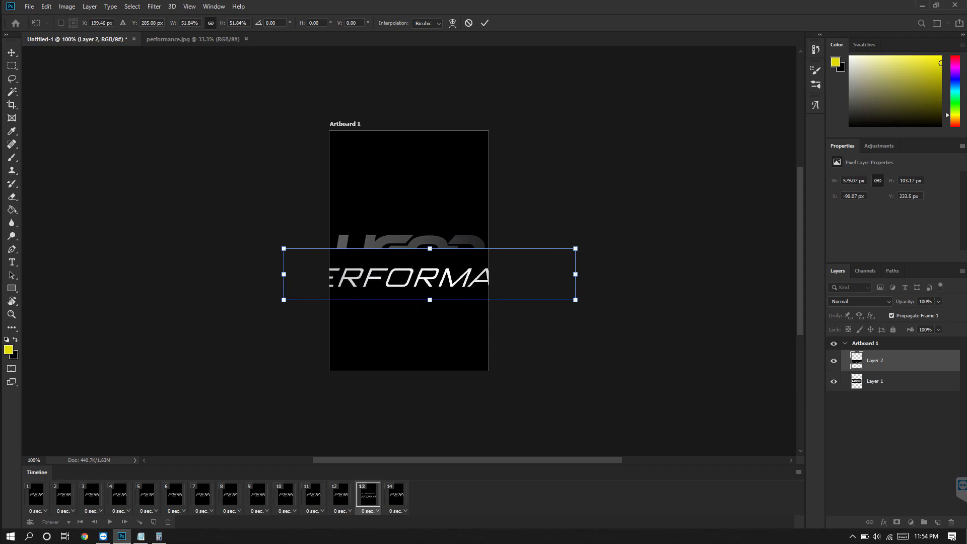
drag(283, 249, 399, 268)
drag(453, 283, 384, 283)
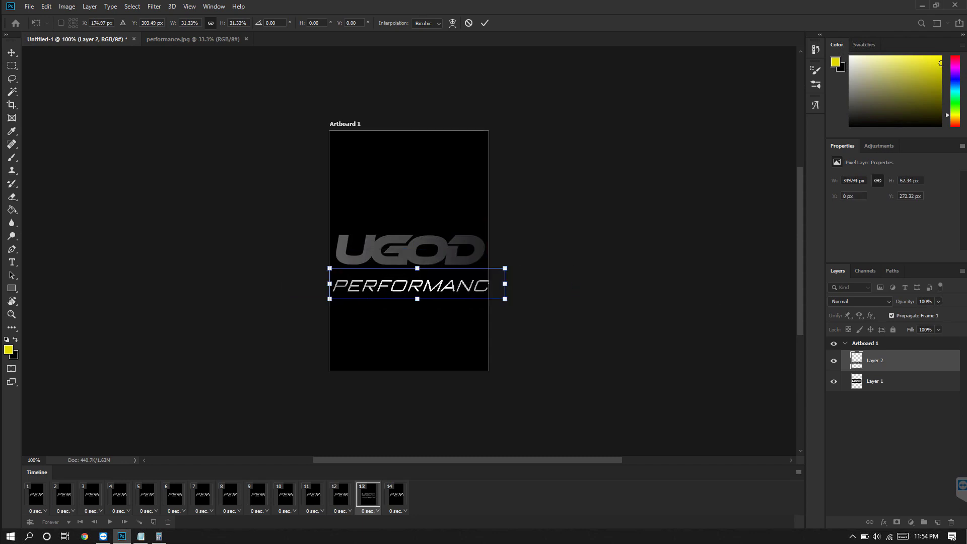
drag(330, 269, 383, 270)
key(Return)
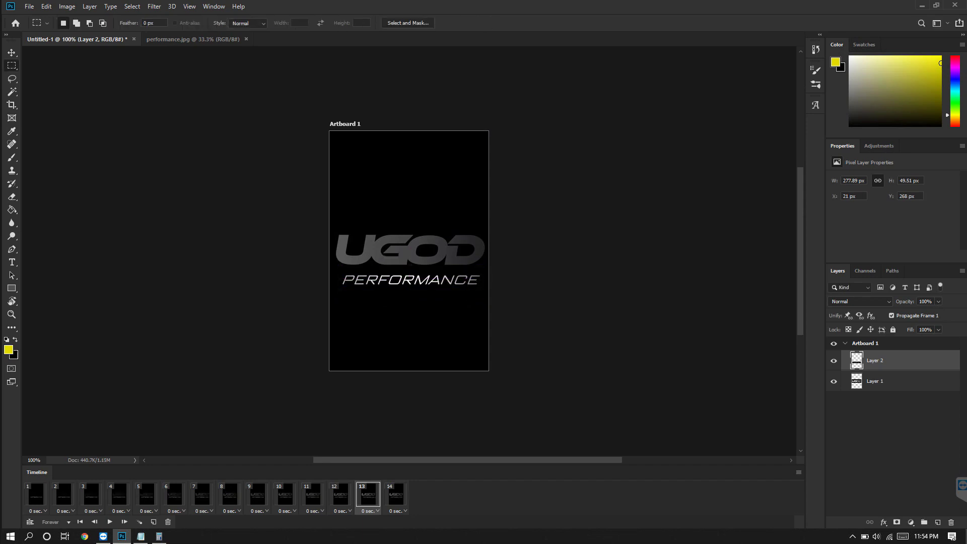
- Hide the PERFORMANCE layer from frame 1 through frame 13, checking the frames one by one
click(340, 495)
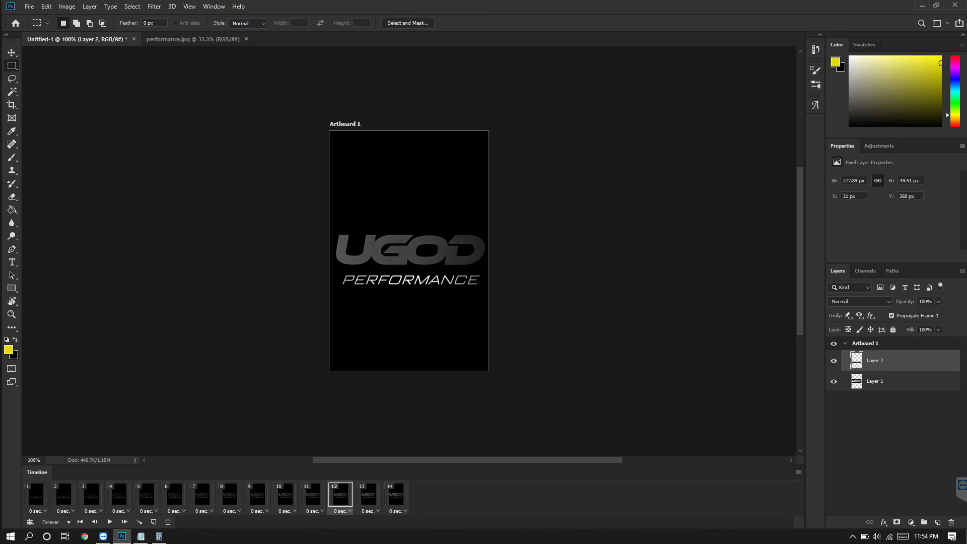
click(367, 494)
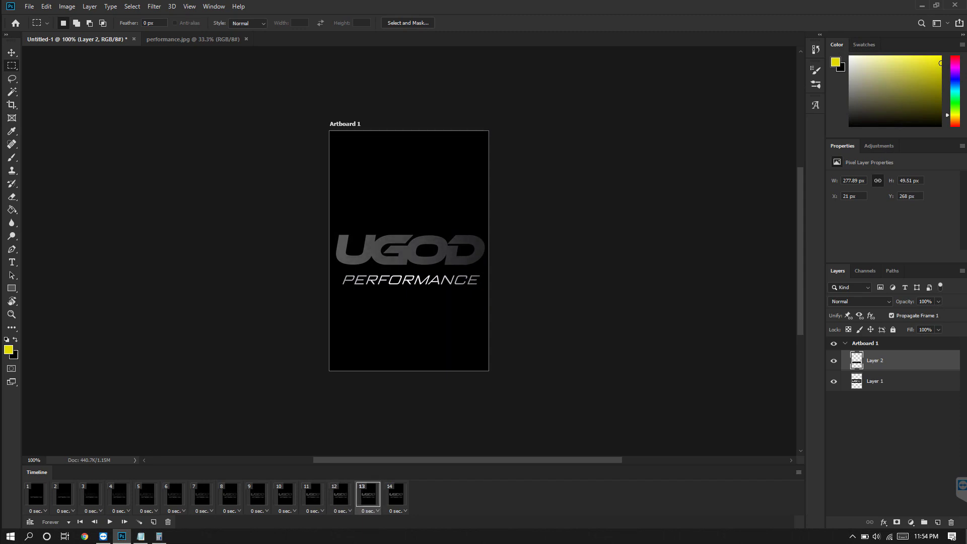
click(35, 495)
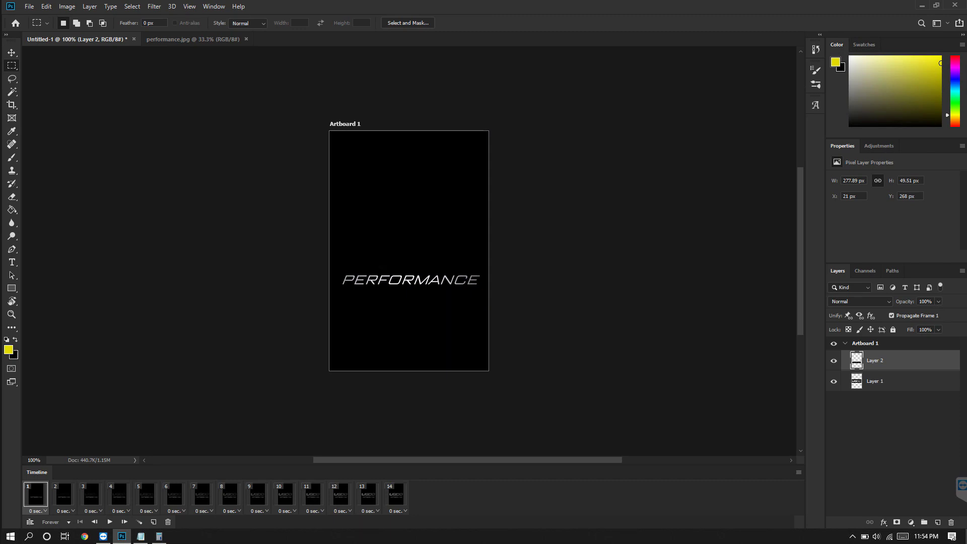
click(834, 361)
click(63, 495)
click(91, 495)
click(119, 495)
click(146, 494)
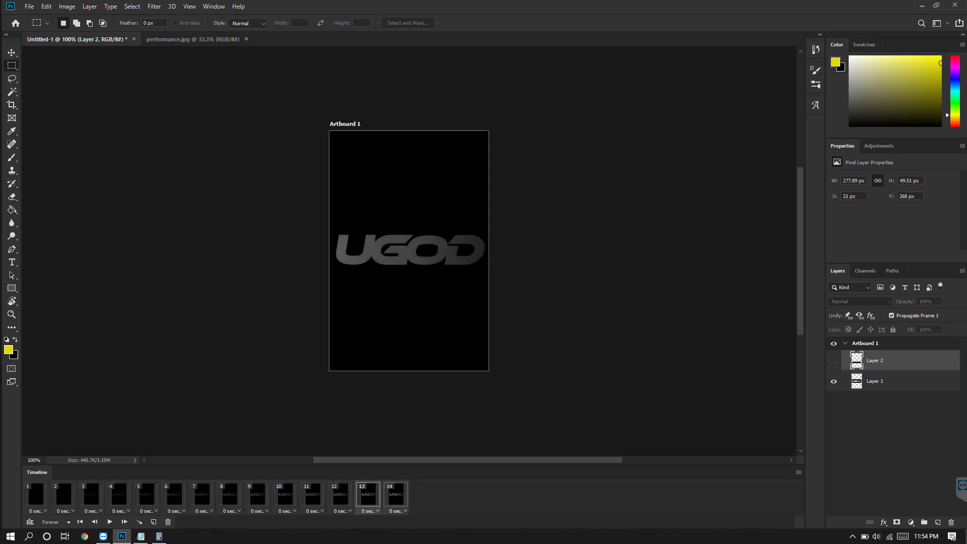
- In frame 14, make Layer 2 visible and set its opacity to 5%
click(874, 381)
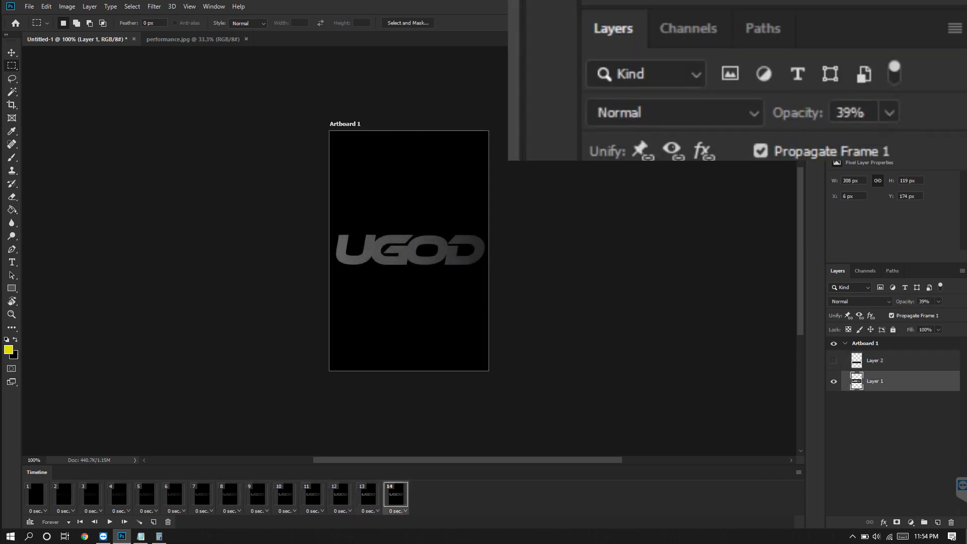
double_click(924, 301)
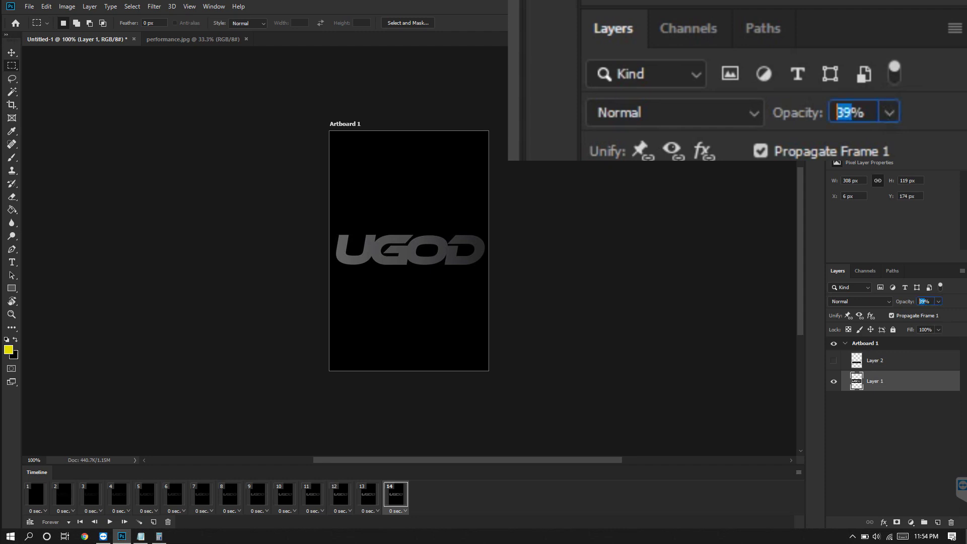
click(874, 360)
click(833, 360)
drag(928, 302, 918, 301)
text(5)
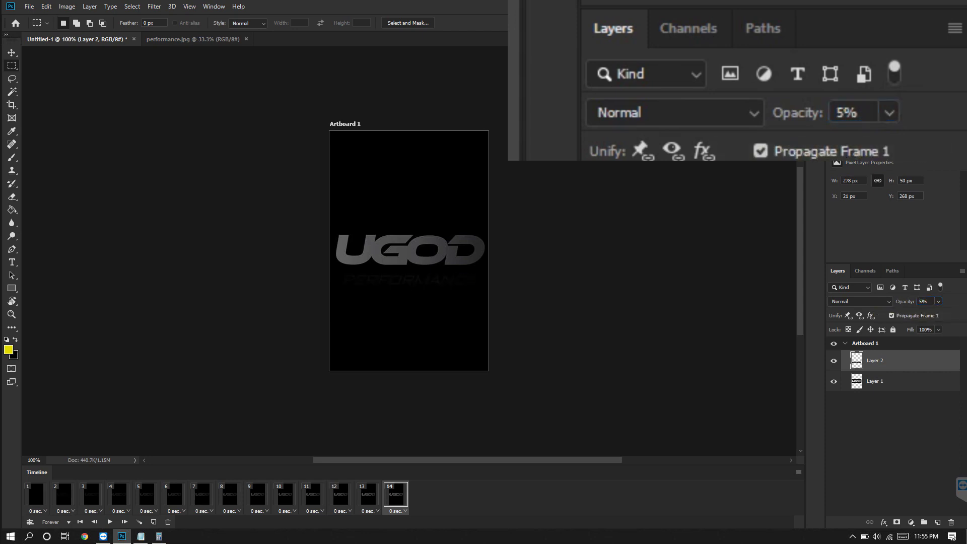
- Add frame 15 with Layer 1's opacity at 42% and Layer 2's opacity at 10%
click(153, 522)
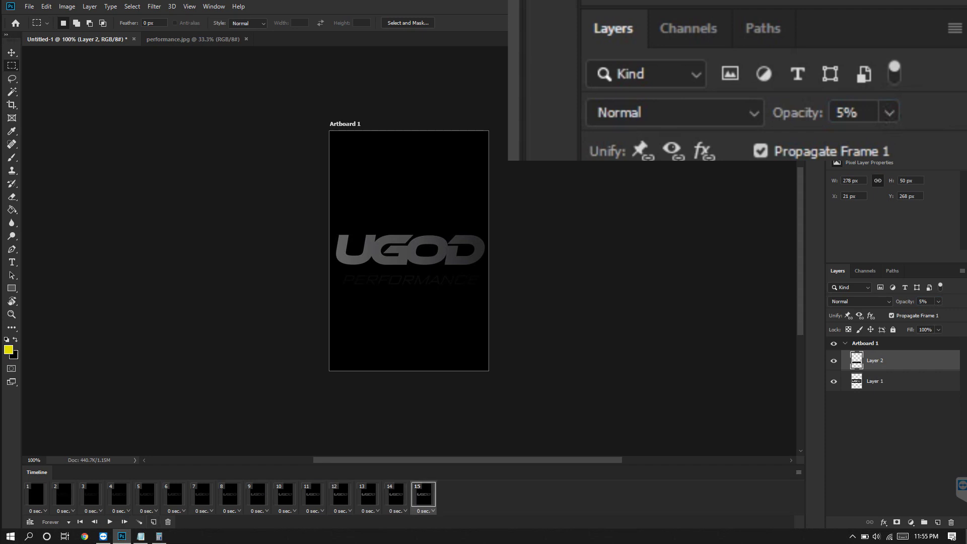
click(875, 380)
double_click(924, 301)
text(42)
key(Return)
click(875, 360)
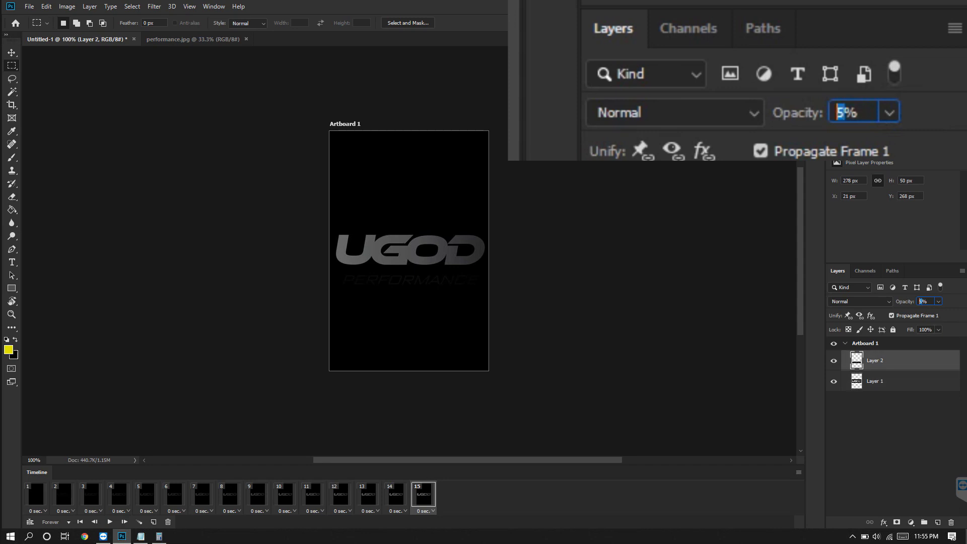
text(10)
- Add frame 16 with Layer 2's opacity at 15% and Layer 1's opacity at 45%
key(ctrl+alt+shift+f)
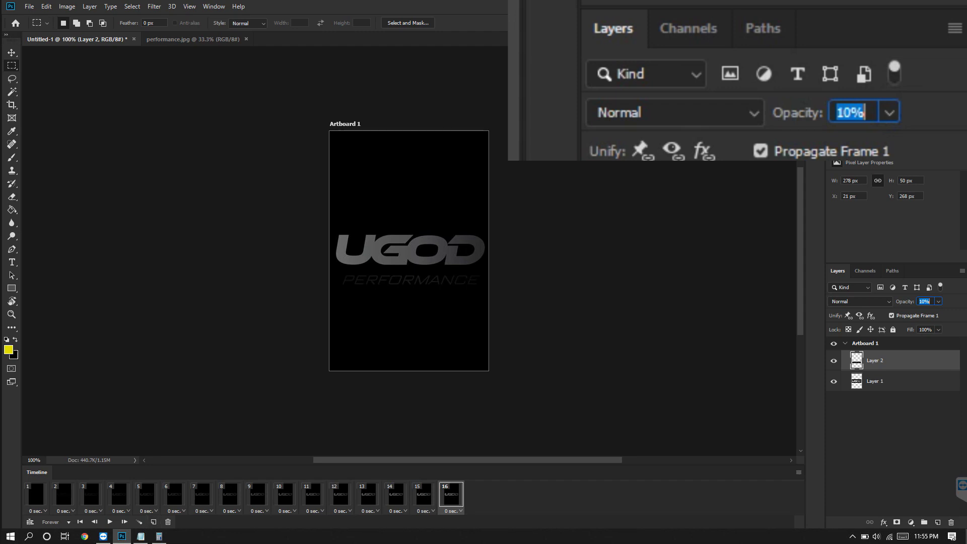
text(15)
key(Return)
key(alt+bracketleft)
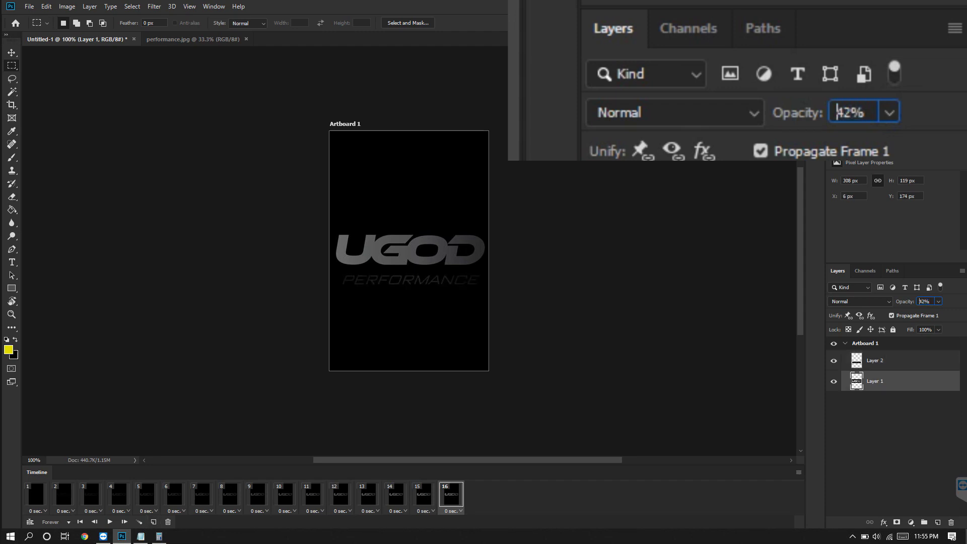
double_click(921, 301)
text(45)
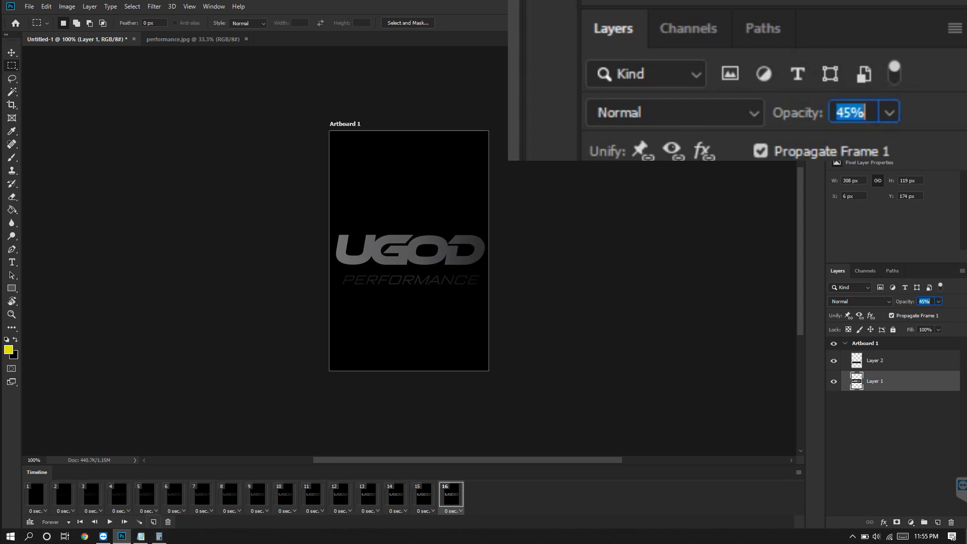
- Add frame 17 with Layer 1's opacity set to 48%, and make Layer 2 the active layer
click(154, 522)
text(48)
key(Return)
click(875, 360)
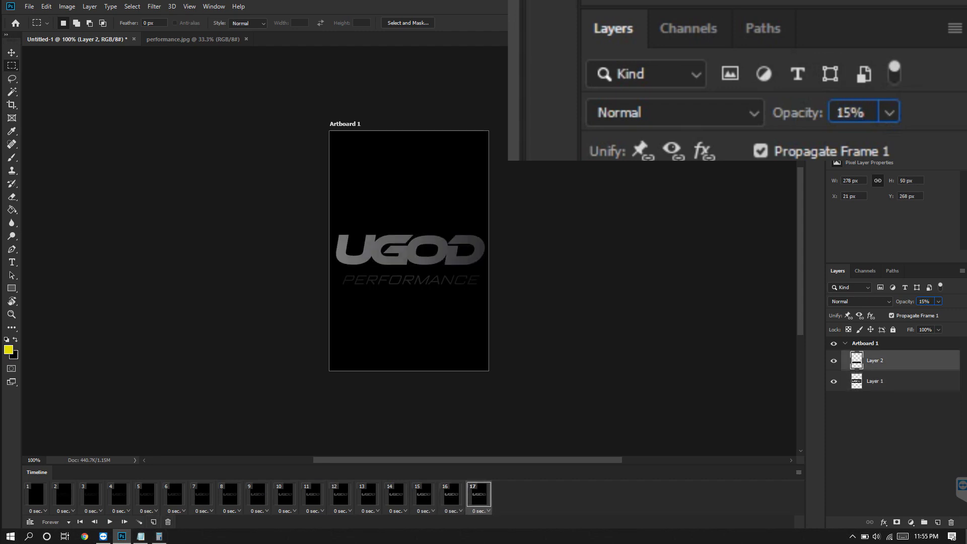
- Dismiss the Export As dialog and save frame 16 as Untitled-1 in BMP format in the Downloads folder instead
key(ctrl+alt+shift+w)
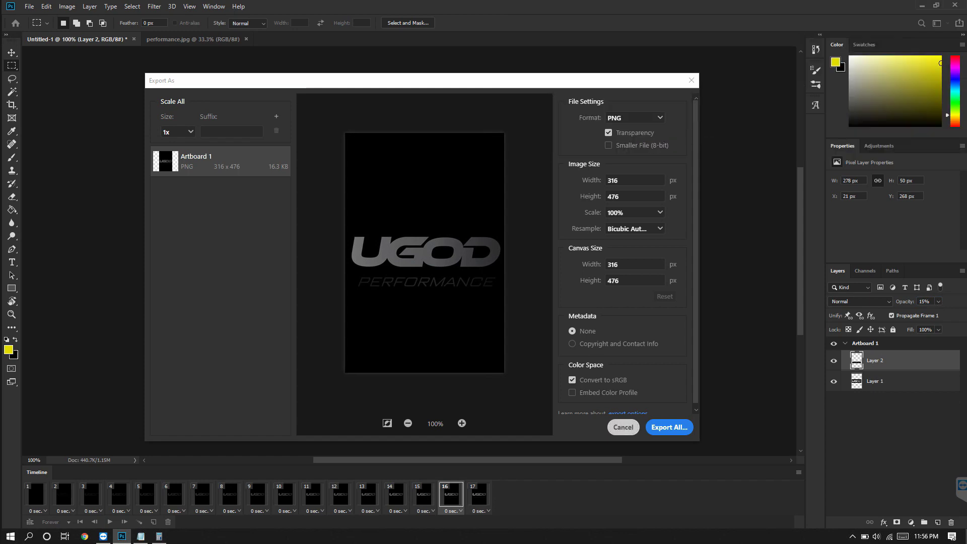
key(Escape)
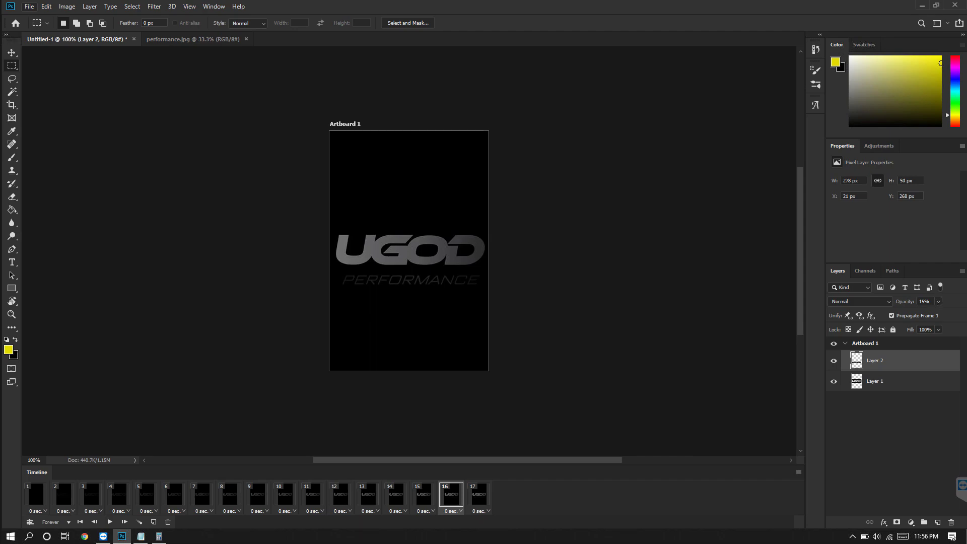
key(alt+f)
key(Down)
key(Down)
key(Down)
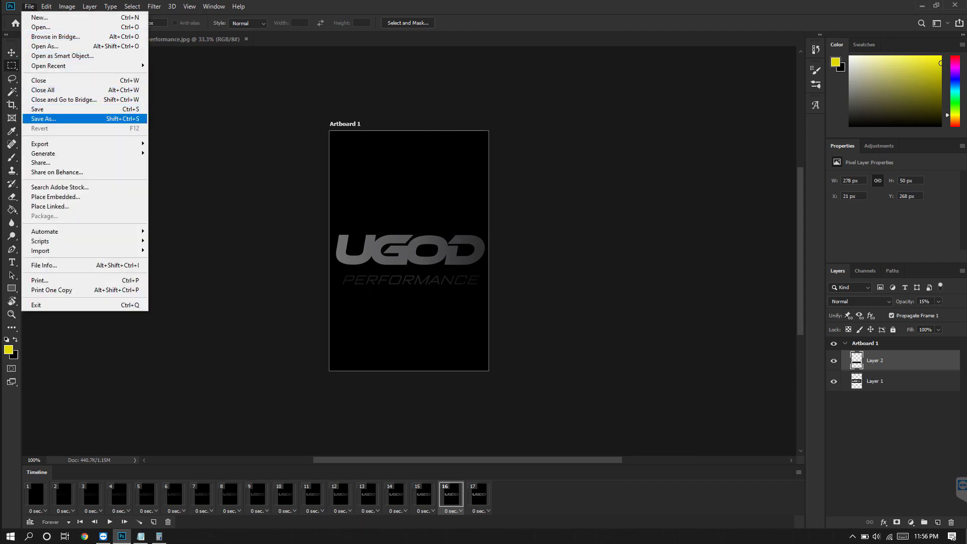
key(Return)
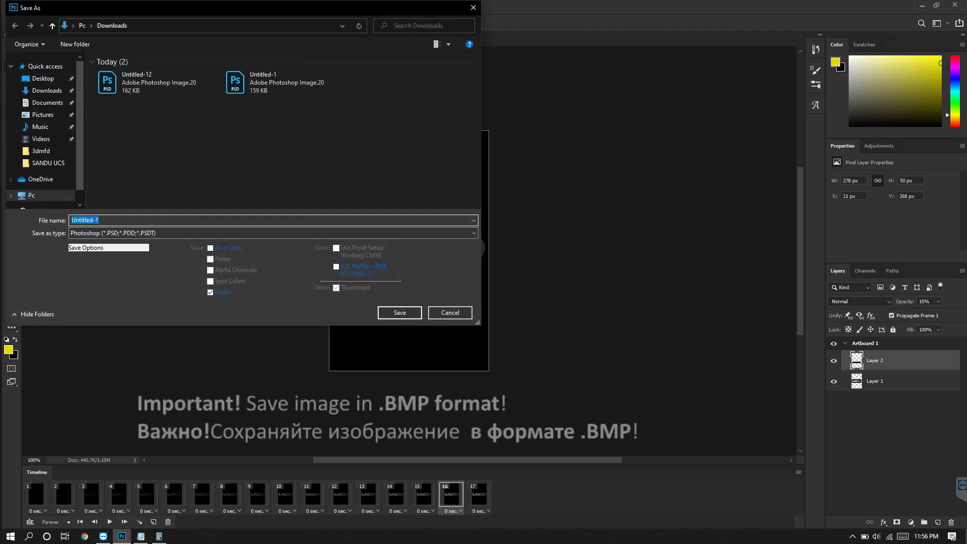
key(Tab)
key(alt+Down)
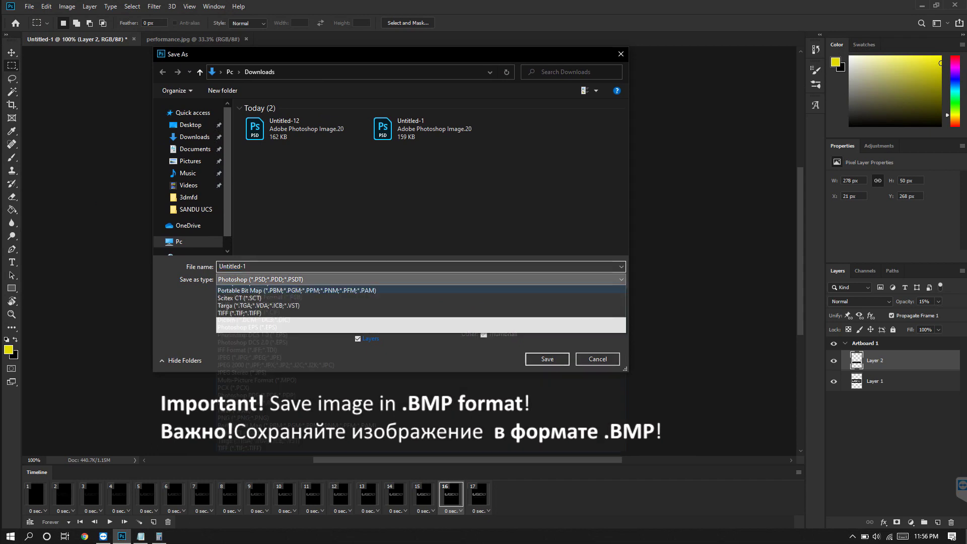
key(Down)
key(Down)
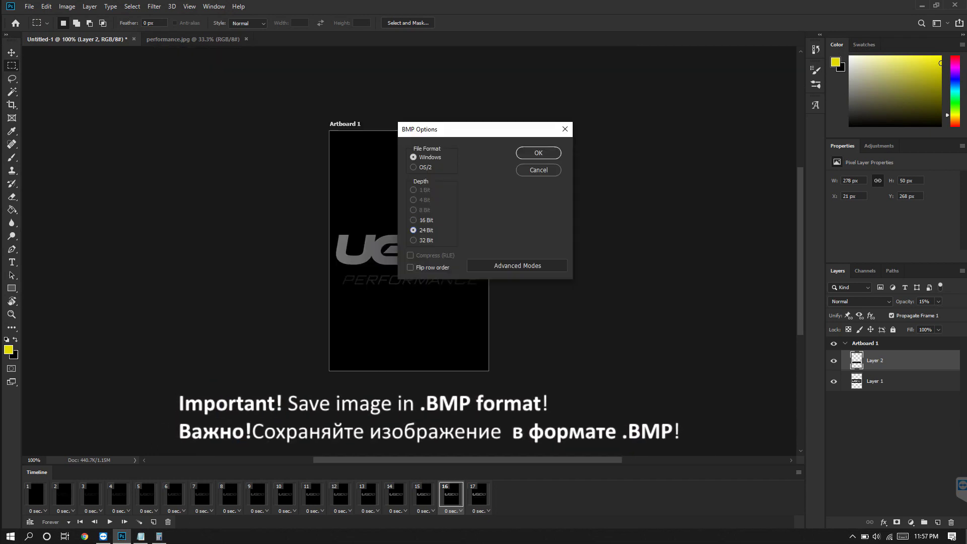
- Review the advanced BMP modes, return to the basic ones, and accept Windows format with 24-bit depth
key(alt+a)
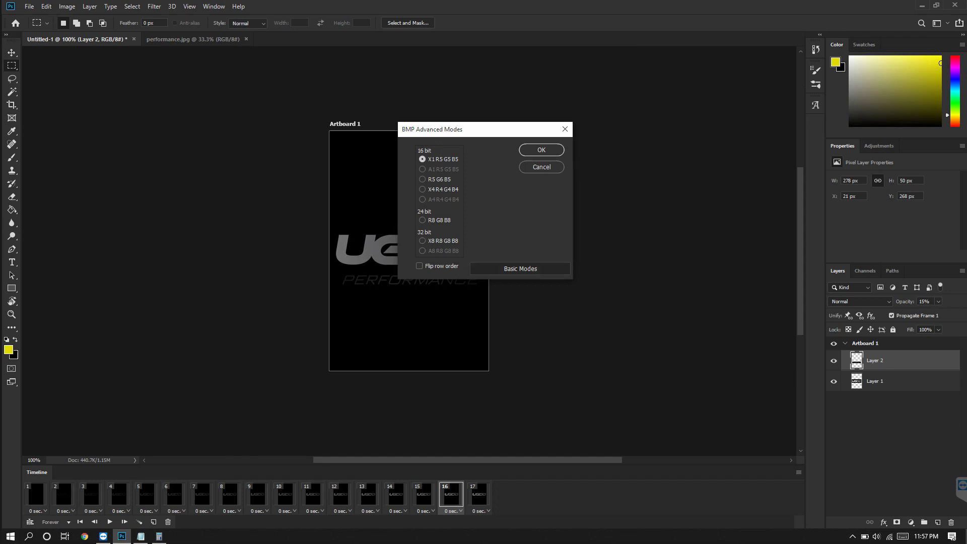
key(alt+b)
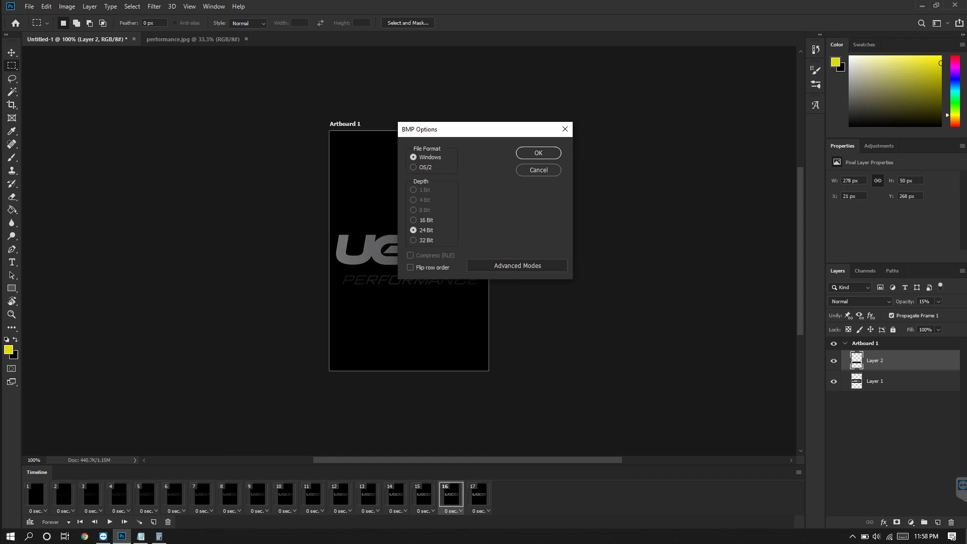
key(Return)
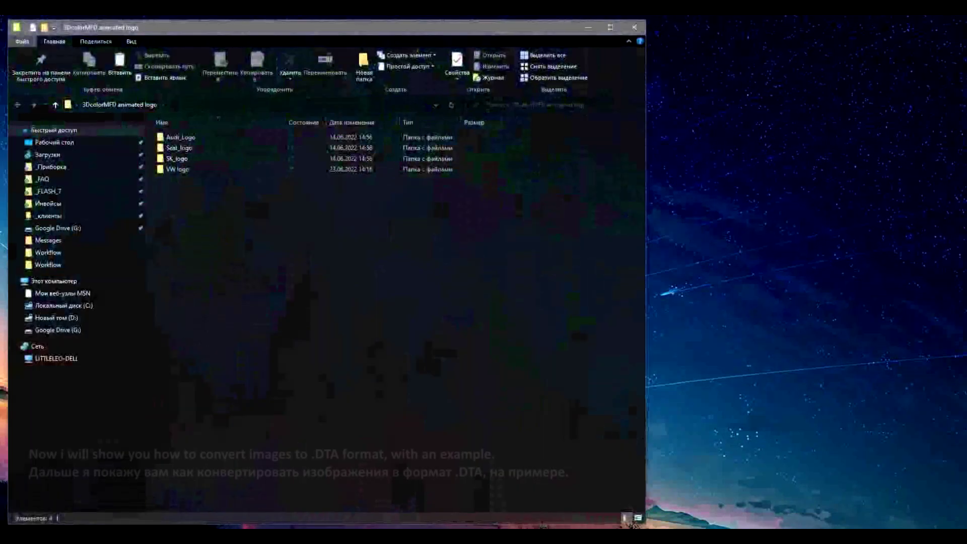
- Switch to File Explorer and open the VW logo folder inside 3DcolorMFD animated logo
click(176, 169)
key(Return)
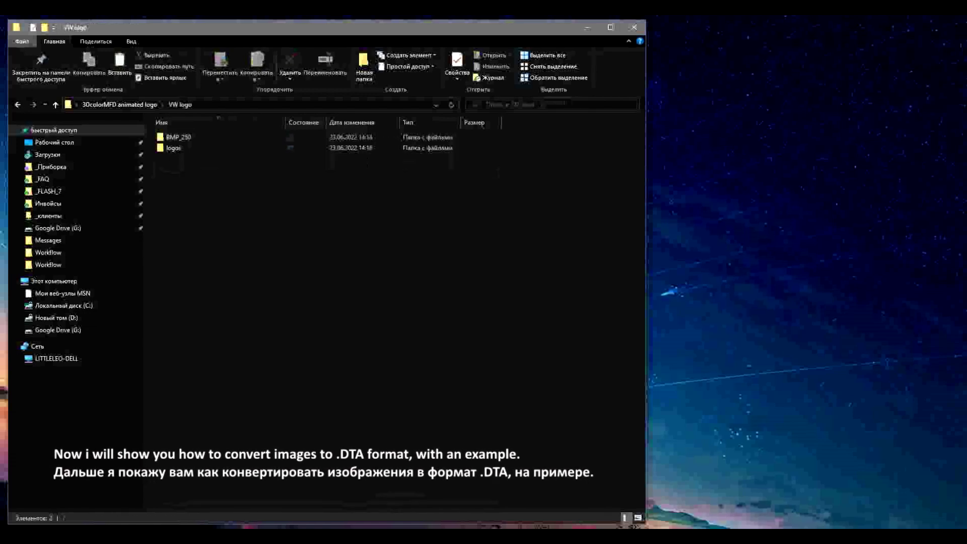
- Move the logos folder out of VW logo onto the desktop, close the folder window, and place it beside 3DcolorMFD animated logo
click(174, 148)
drag(173, 147, 717, 214)
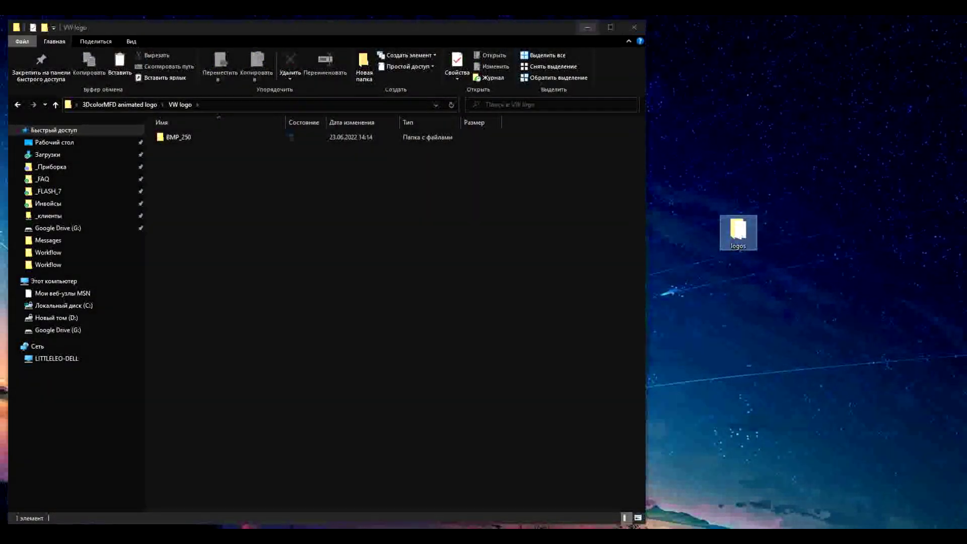
click(634, 27)
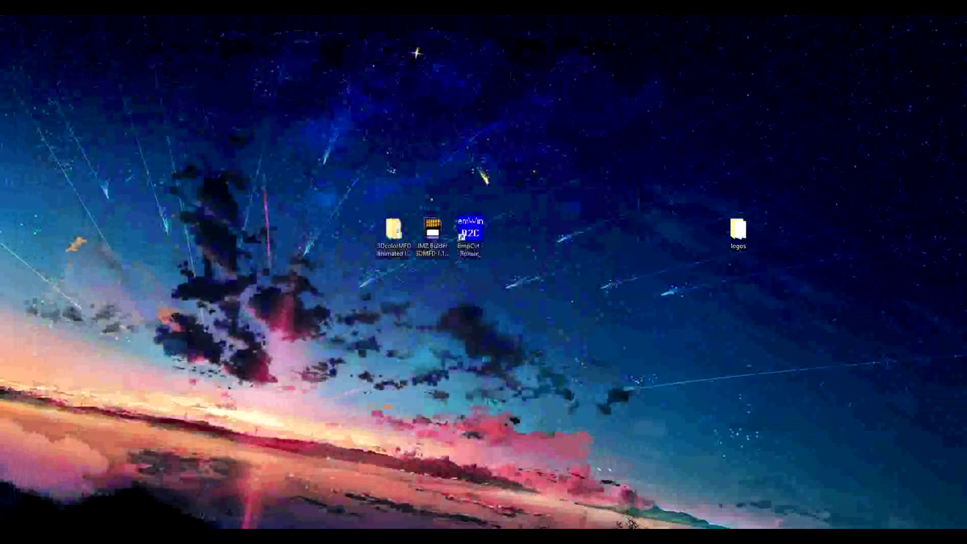
drag(361, 232, 356, 231)
drag(738, 232, 393, 232)
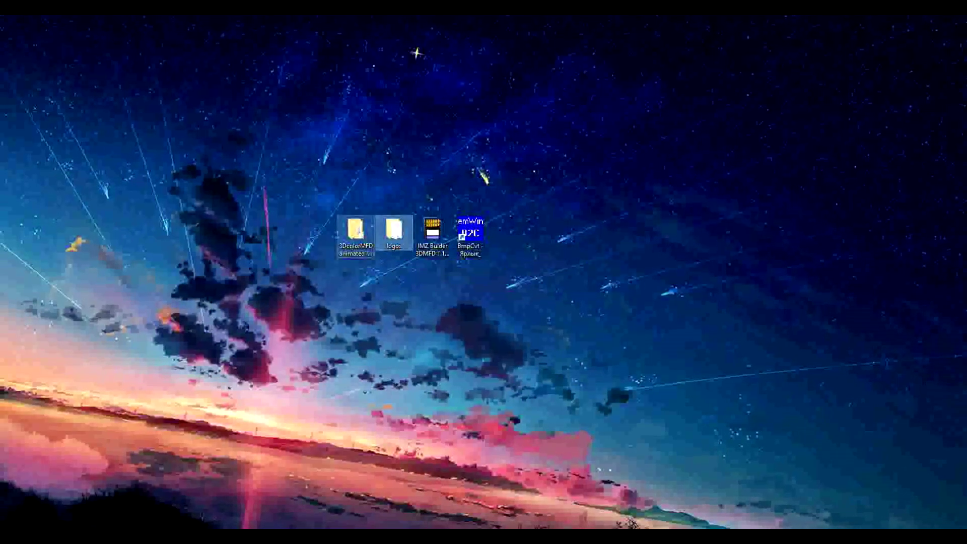
- View the numbered frame images in the BMP_250 folder inside VW logo of 3DcolorMFD animated logo, and close the window
click(357, 236)
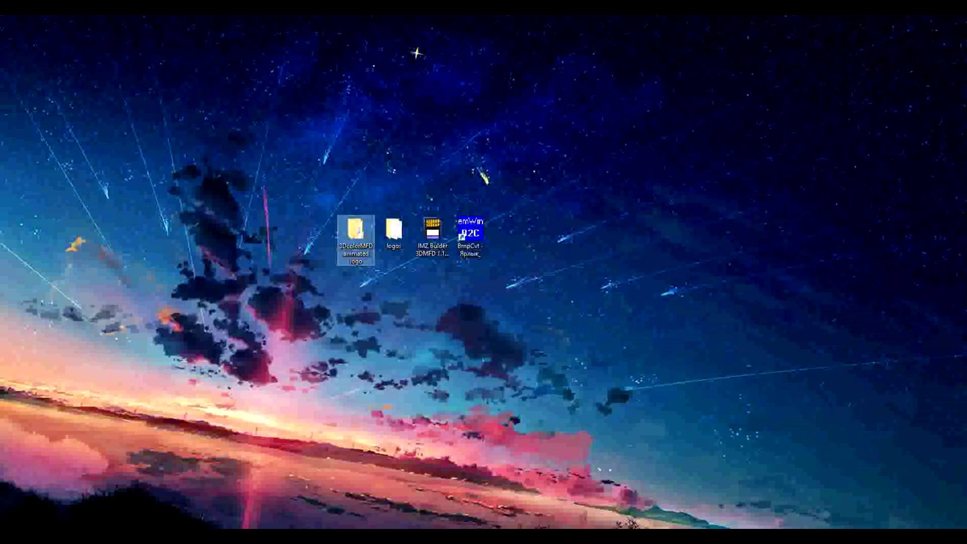
double_click(358, 234)
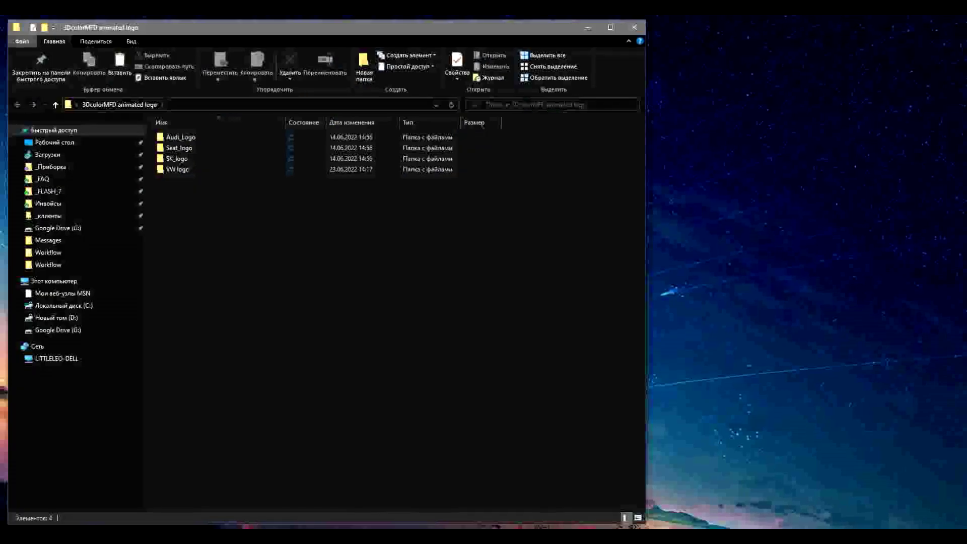
click(177, 170)
double_click(178, 169)
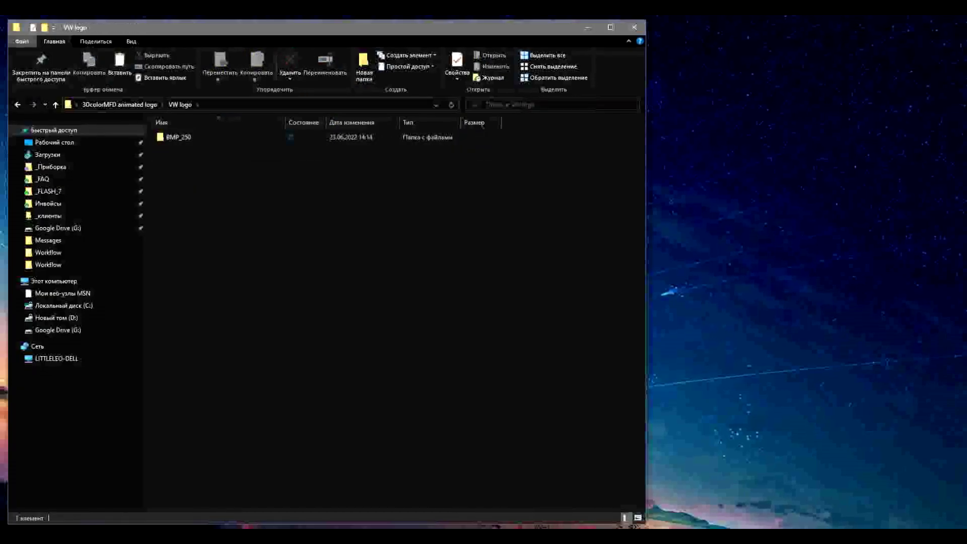
double_click(179, 137)
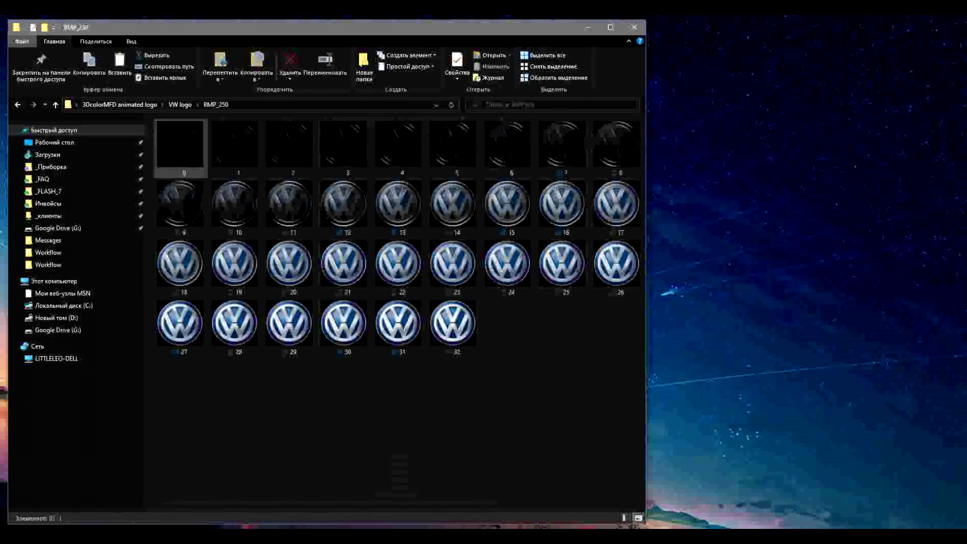
drag(646, 272, 956, 272)
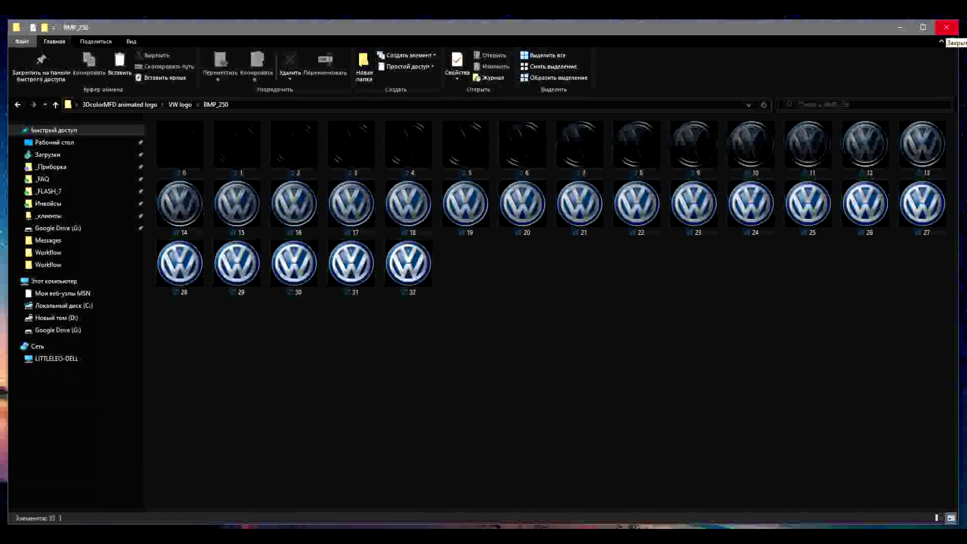
click(946, 27)
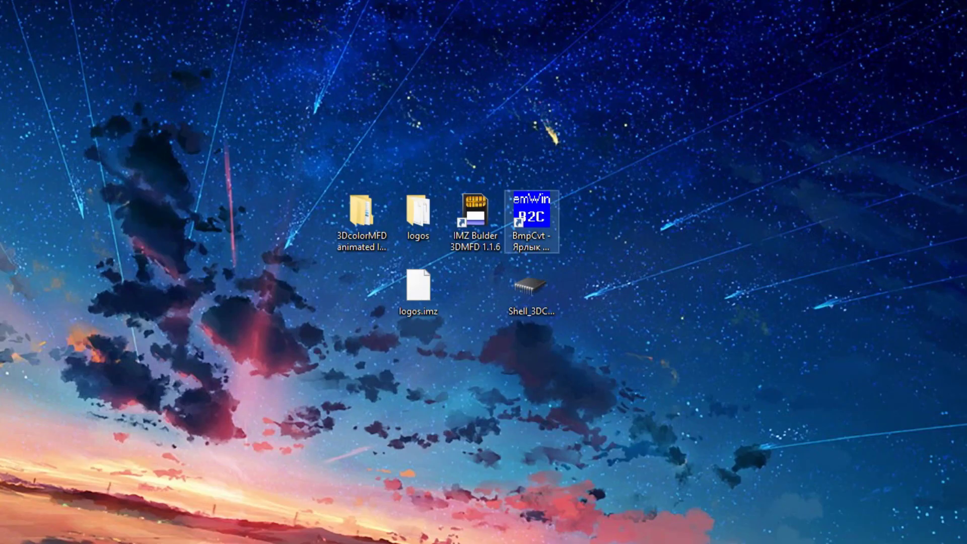
- Switch to Bitmap converter for emWin and open 0.bmp from the BMP_250 folder
click(531, 216)
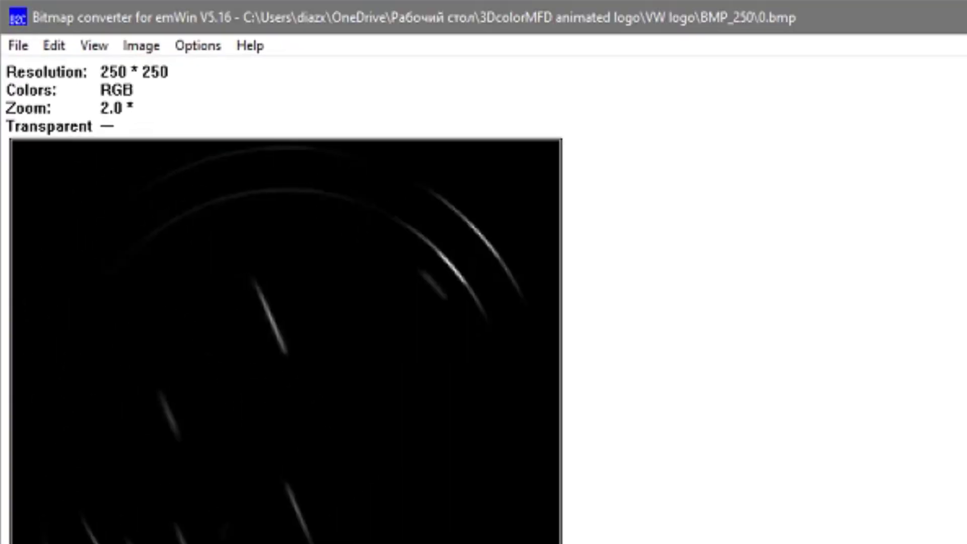
click(8, 23)
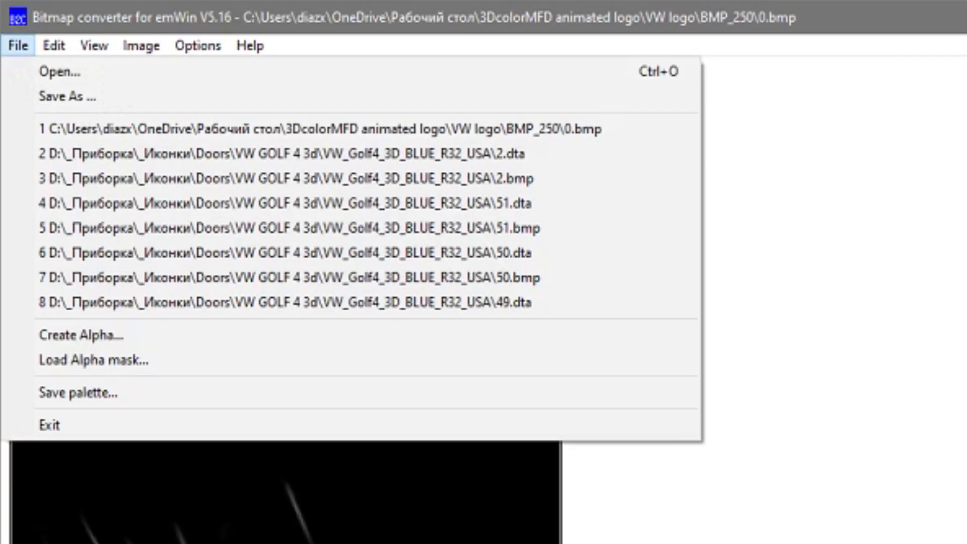
click(59, 72)
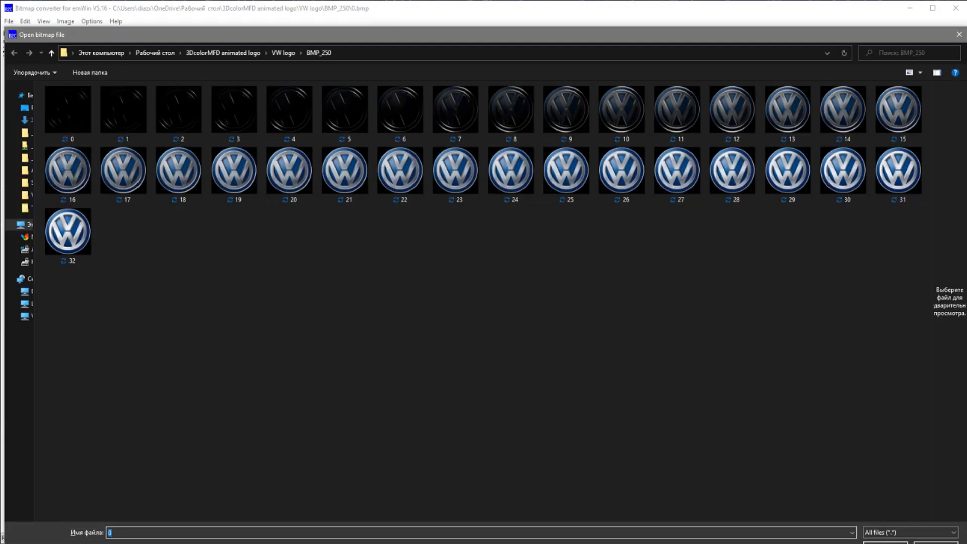
key(Return)
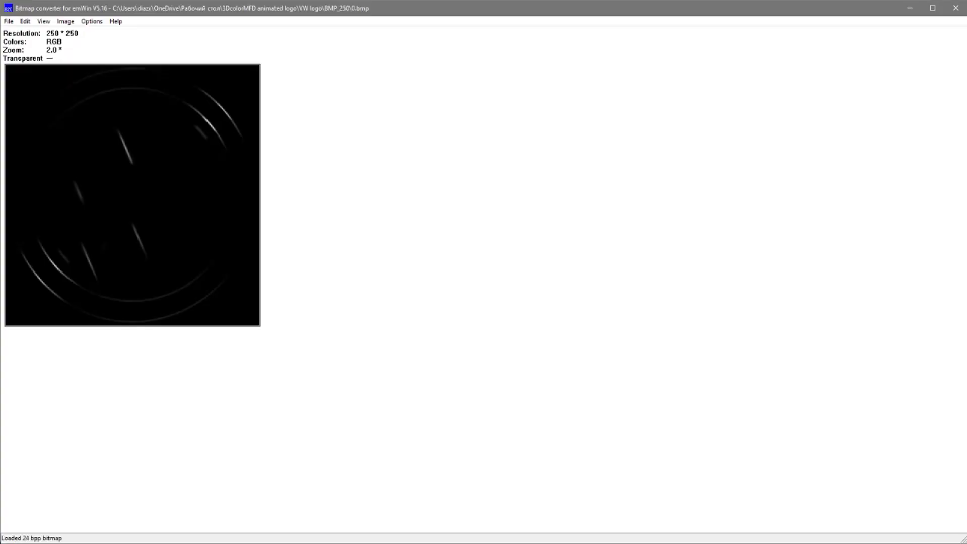
- Save the bitmap as 0.dta in "C" stream format with High color (565), red and blue swapped
click(9, 22)
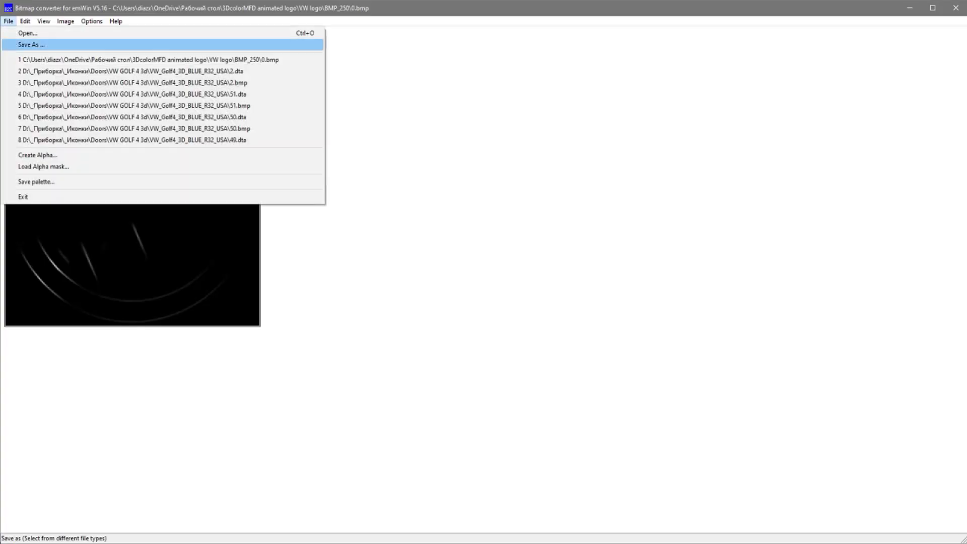
click(31, 44)
click(431, 249)
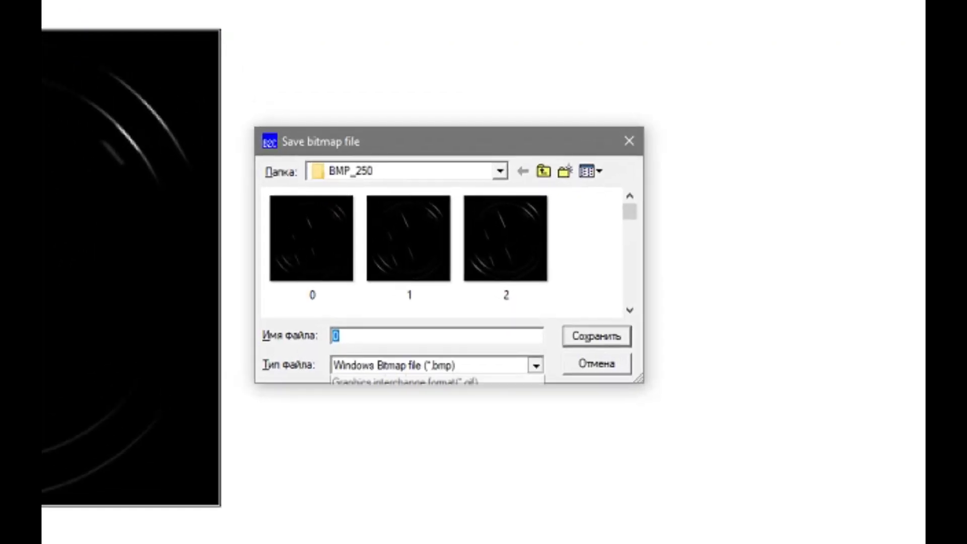
click(370, 407)
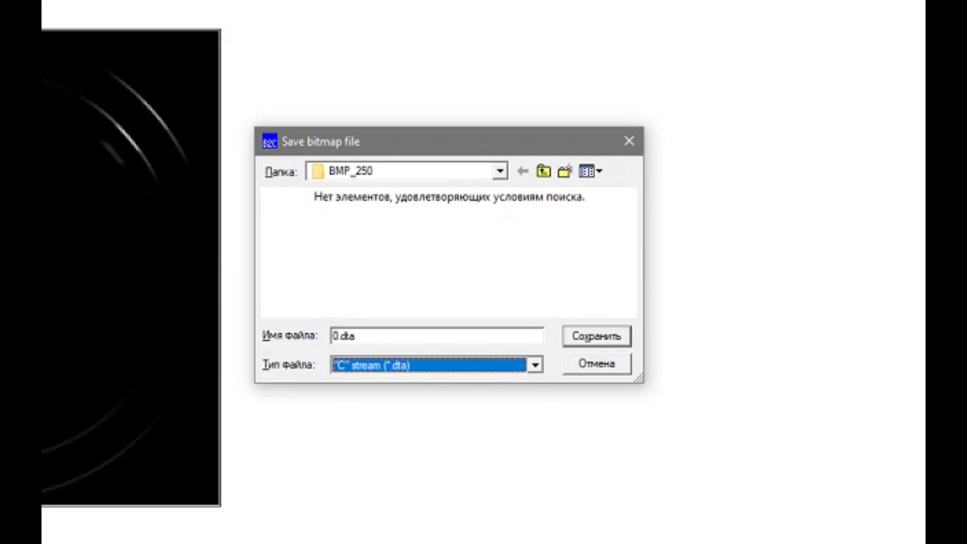
click(597, 337)
click(587, 399)
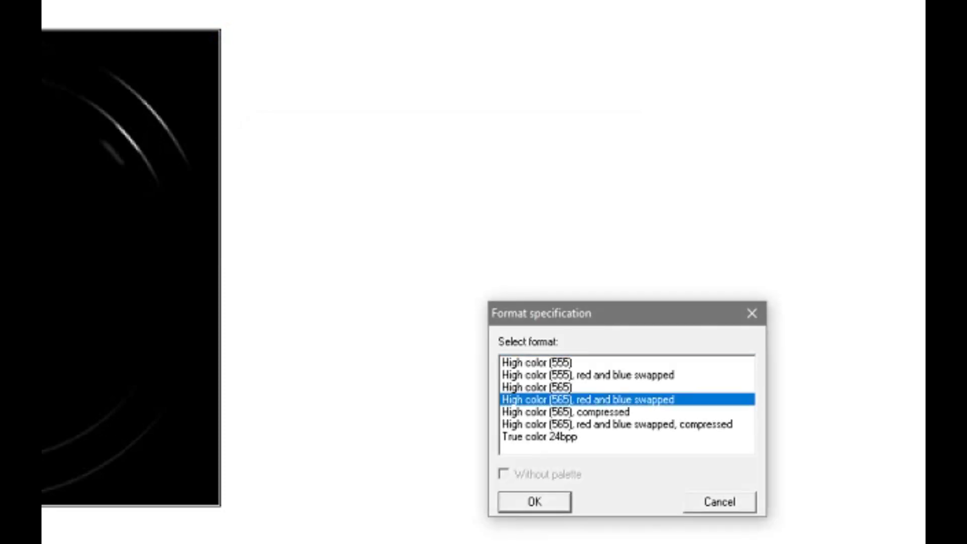
key(Return)
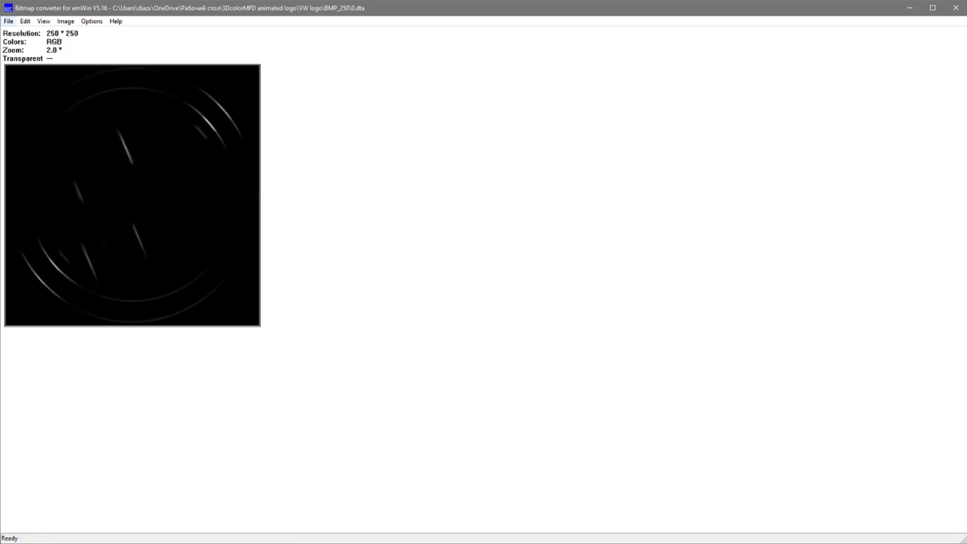
- Open 1.bmp from the BMP_250 folder
click(8, 21)
click(19, 32)
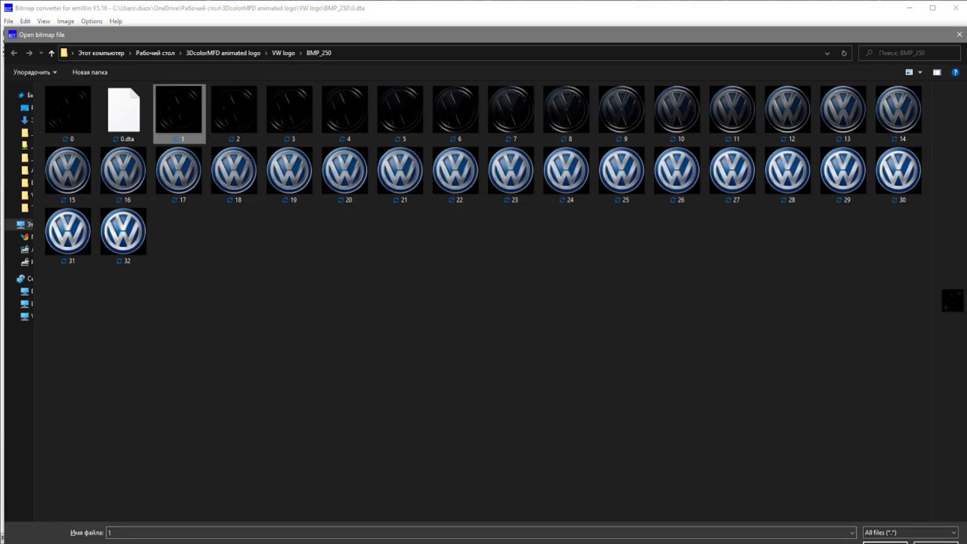
key(Return)
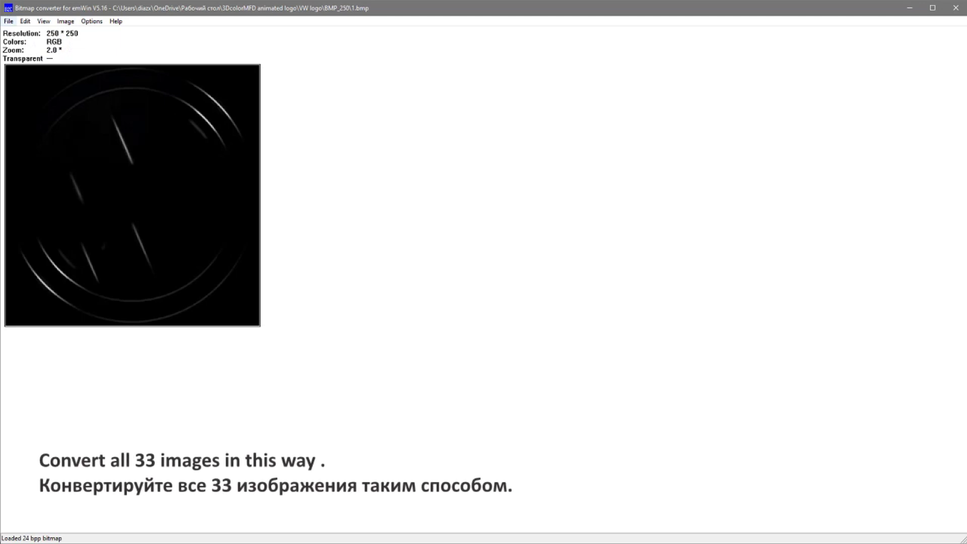
- Save the image as 1.dta in "C" stream format using High color (565), red and blue swapped
key(alt+f)
key(Down)
key(Return)
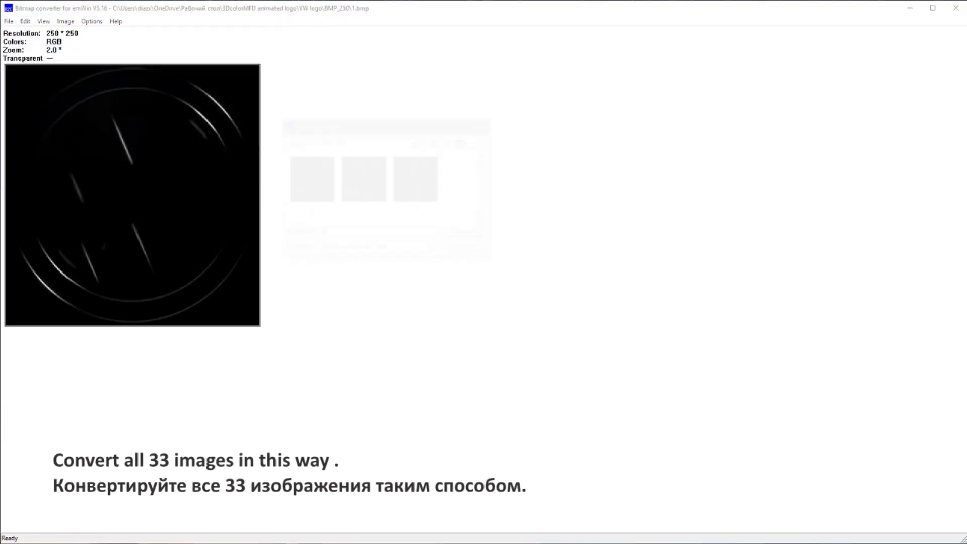
key(Tab)
key(alt+Down)
key(Return)
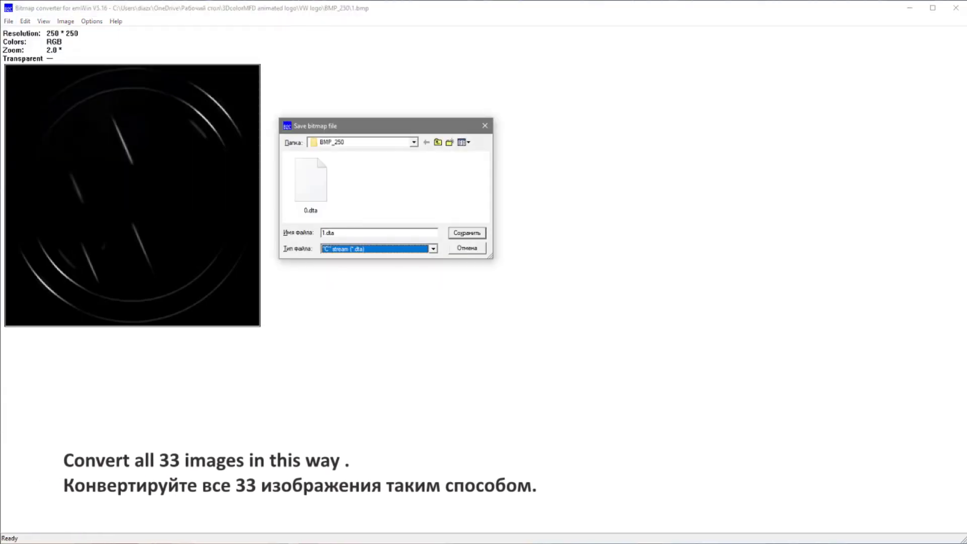
key(Return)
key(Down)
key(Down)
key(Down)
key(Return)
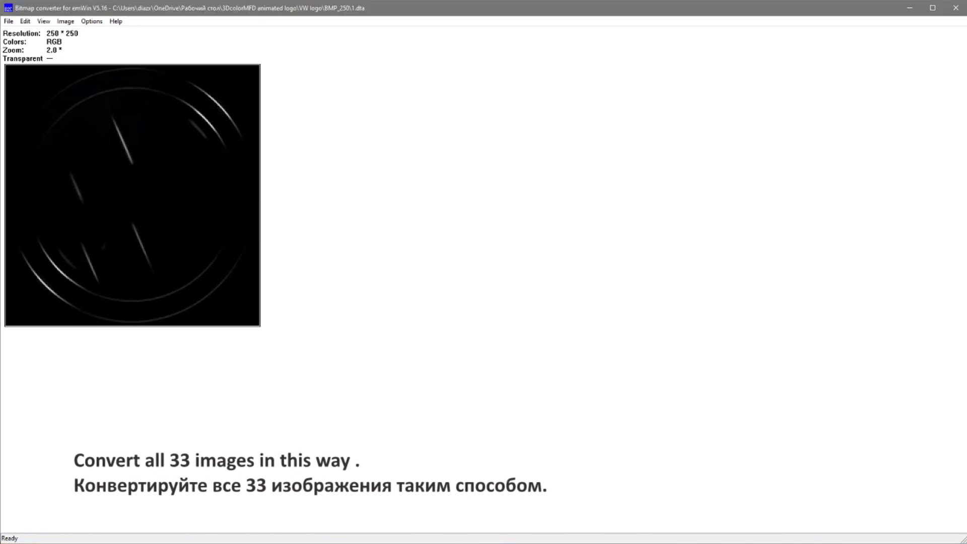
- Open 2.bmp from BMP_250 and save it as the "C" stream file 2.dta in the same folder
key(alt+f)
key(Down)
key(Return)
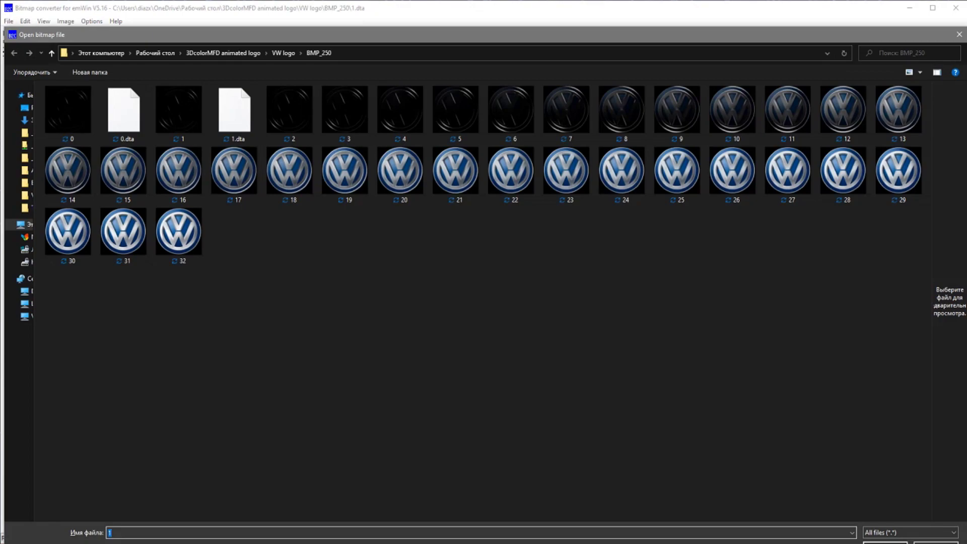
double_click(289, 114)
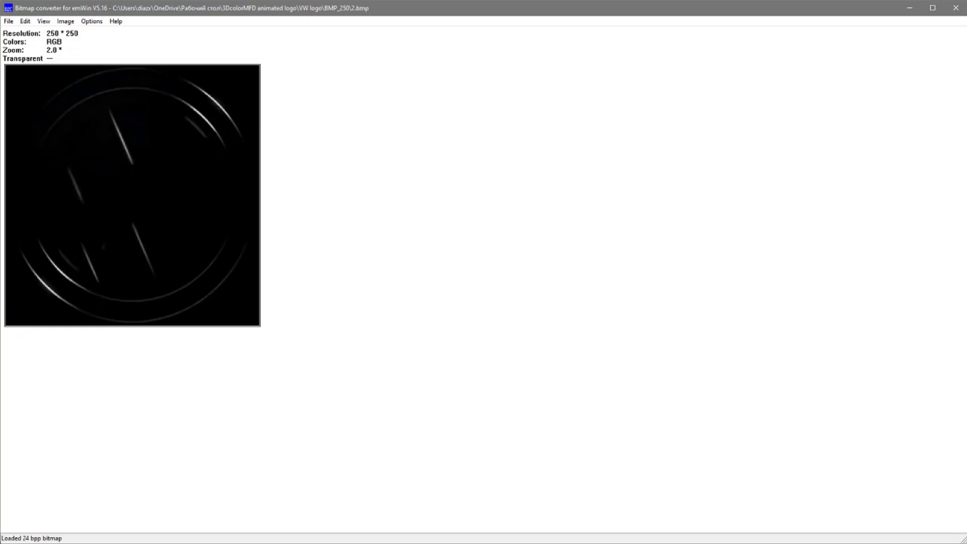
key(alt+f)
key(Down)
key(Return)
key(Down)
key(Return)
key(Return)
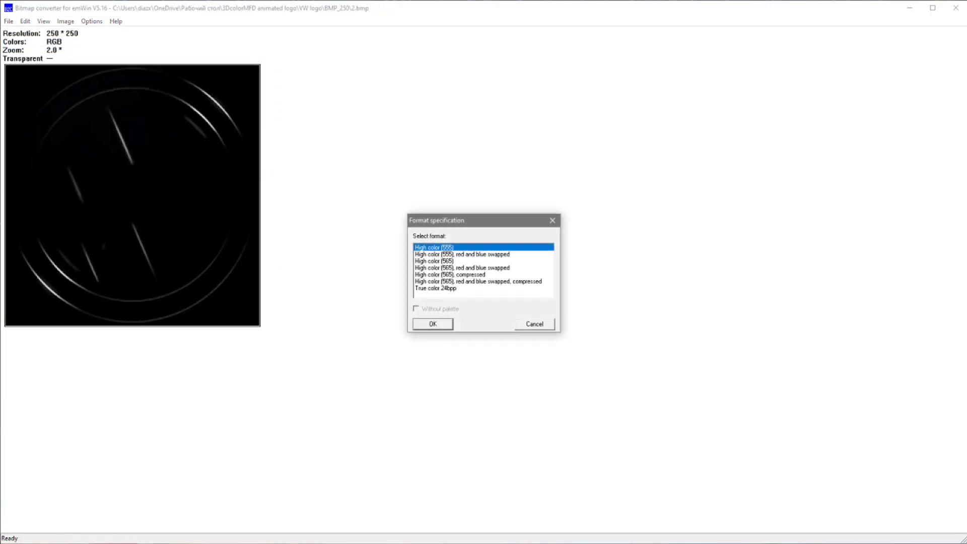
key(Return)
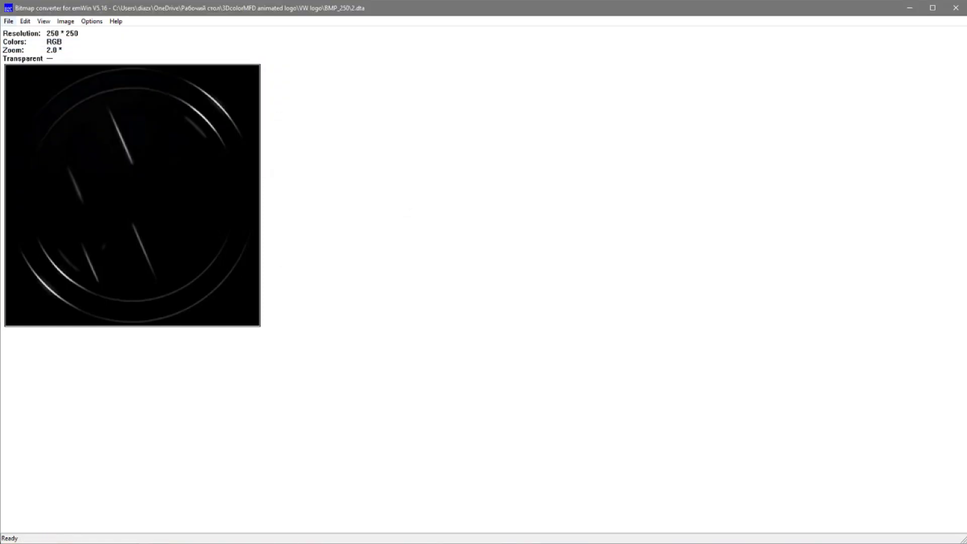
- Open 3.bmp from BMP_250 and save it as 3.dta
key(alt+f)
key(o)
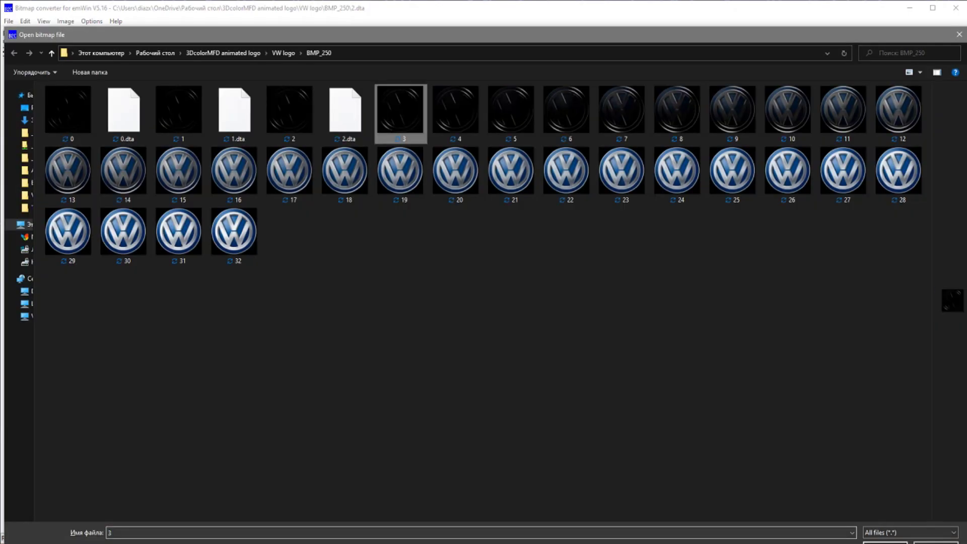
key(Return)
key(alt+f)
key(a)
key(Return)
- Open 4.bmp and save it as a .dta file with High color (565), red and blue swapped
key(alt+f)
text(o4)
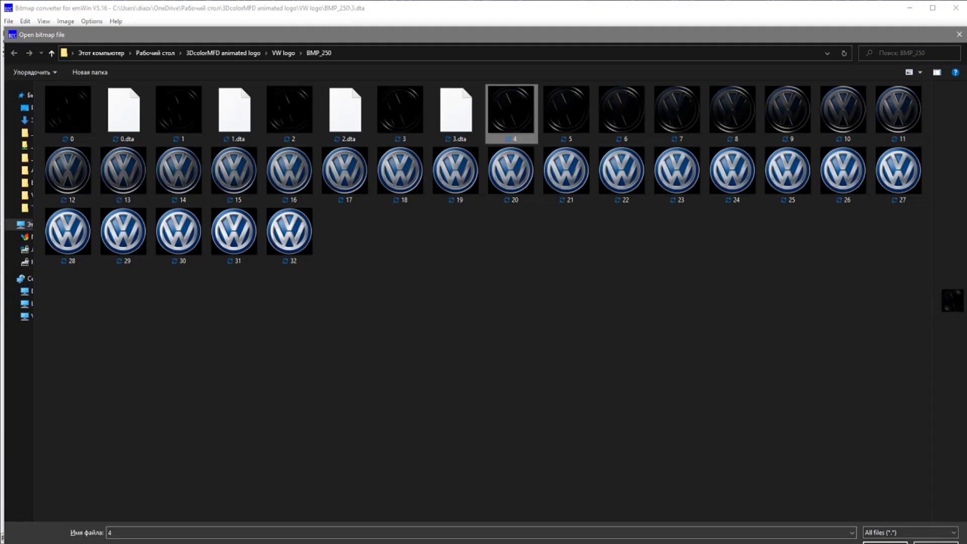
key(Return)
key(alt+f)
key(a)
key(Return)
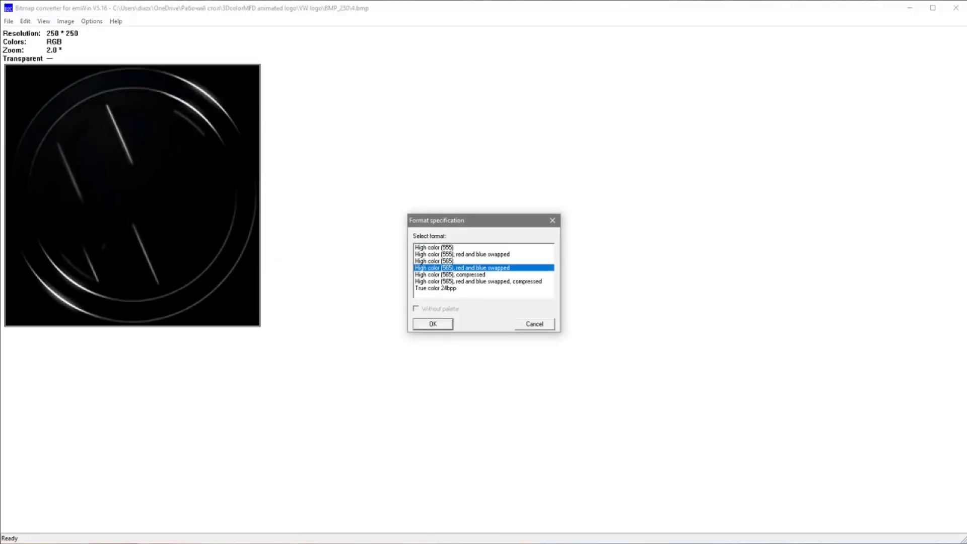
key(Return)
- Convert 5.bmp from the BMP_250 folder to 5.dta
key(alt+f)
text(o5)
key(Return)
key(alt+f)
key(a)
key(Return)
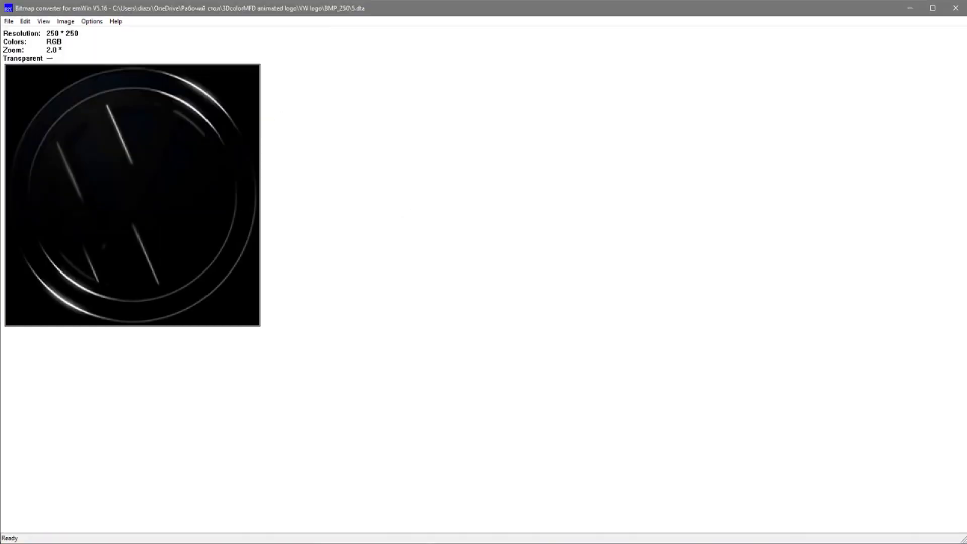
- Convert 6.bmp from the BMP_250 folder to 6.dta
key(alt+f)
text(o6)
key(Return)
key(alt+f)
key(Down)
key(Return)
key(Return)
key(Return)
- Open 7.bmp from BMP_250 and save it in "C" stream format as 7.dta
key(alt+f)
key(Return)
text(7)
key(Return)
key(alt+f)
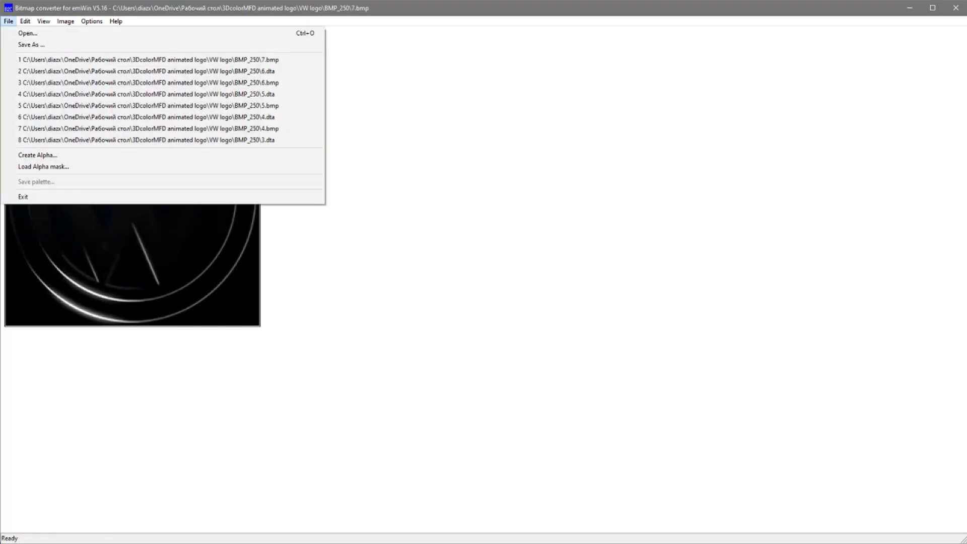
key(Down)
key(Return)
key(Tab)
key(alt+Down)
key(Down)
key(Return)
key(Return)
key(Return)
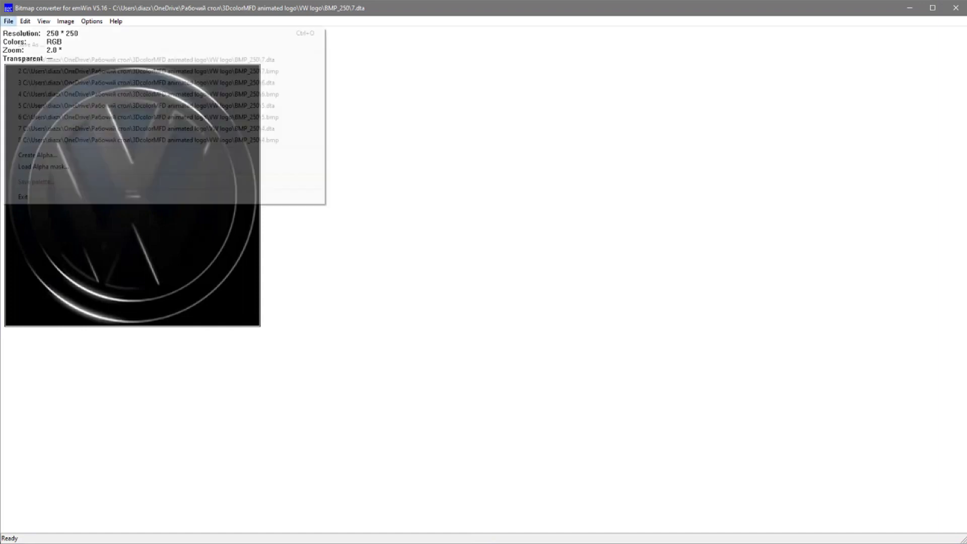
- Open 8.bmp from BMP_250 and save it in "C" stream (.dta) format
key(alt+f)
key(Return)
text(8)
key(Return)
key(alt+f)
key(Down)
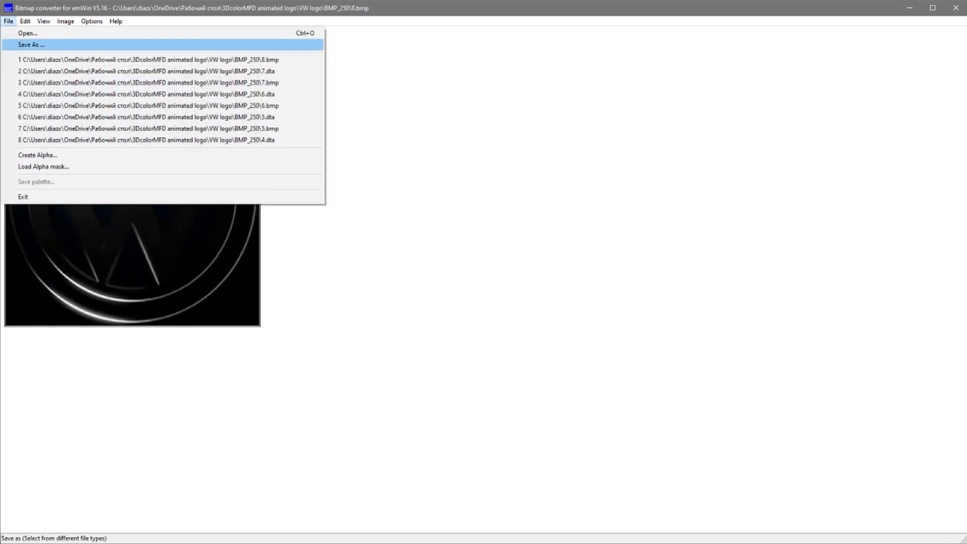
key(Return)
key(Tab)
key(Down)
key(Return)
key(Return)
key(Return)
- Open 9.bmp from BMP_250 and save it in "C" stream format as 9.dta
key(alt+f)
key(Return)
text(9)
key(Return)
key(alt+f)
key(Down)
key(Return)
key(Tab)
key(Down)
key(Return)
key(Return)
- Open 10.bmp from the BMP_250 folder and save it in "C" stream format as 10.dta
key(alt+f)
key(Return)
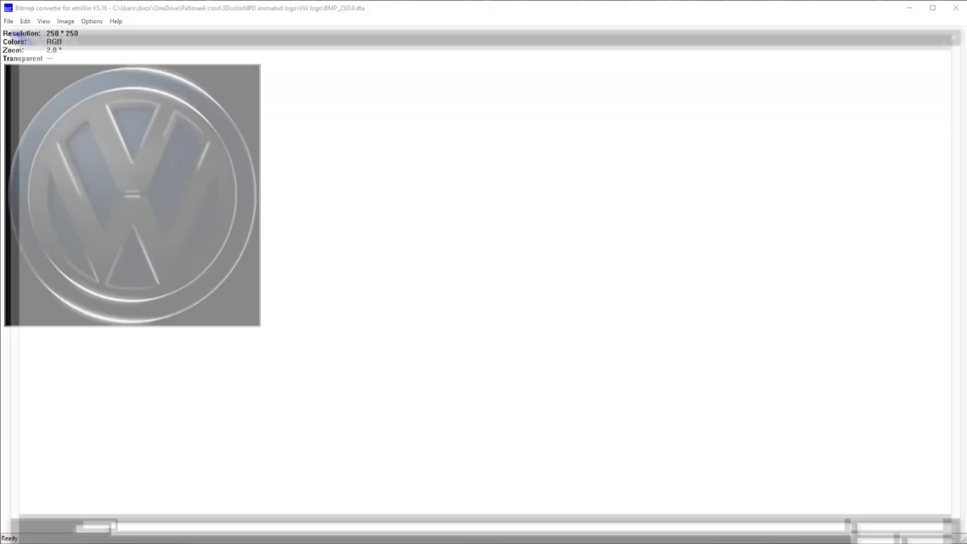
text(10)
key(Return)
key(alt+f)
key(Down)
key(Return)
key(Tab)
key(Down)
key(Return)
key(Return)
- Open 11.bmp from the BMP_250 folder and save it in "C" stream format as 11.dta
key(alt+f)
key(Return)
text(11)
key(Return)
key(alt+f)
key(Down)
key(Return)
key(Tab)
key(alt+Down)
key(Down)
key(Return)
key(Return)
- Open 12.bmp from the BMP_250 folder and save it in "C" stream format as 12.dta
key(alt+f)
key(Return)
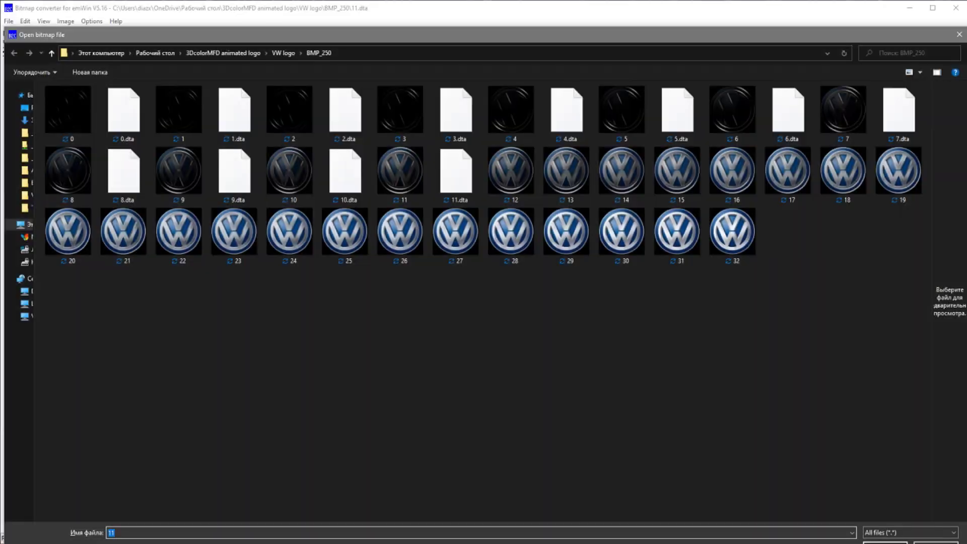
text(12)
key(Return)
key(alt+f)
key(Down)
key(Return)
key(Tab)
key(alt+Down)
key(Down)
key(Return)
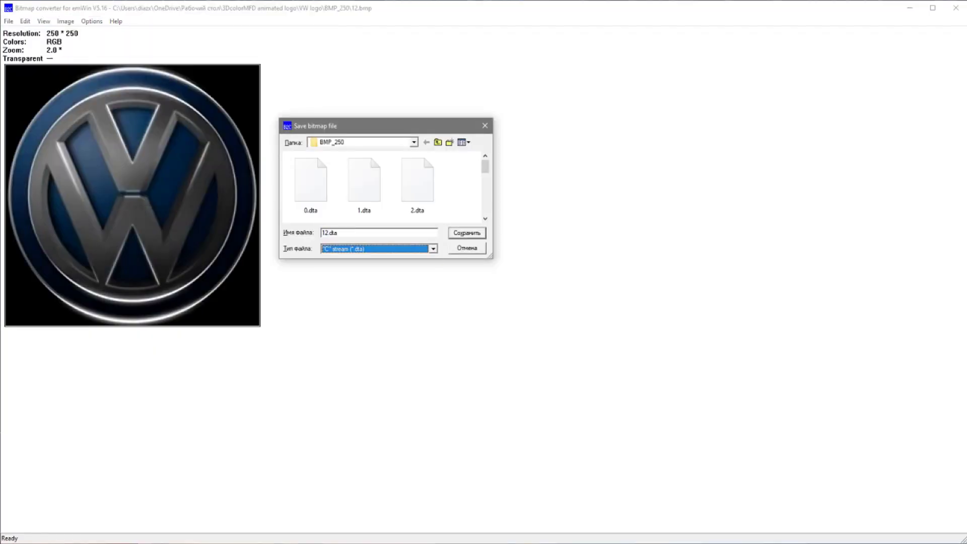
key(Return)
key(Return)
- Open 13.bmp from BMP_250 and save it as "C" stream file 13.dta with the High color (555) format
key(alt+f)
key(Return)
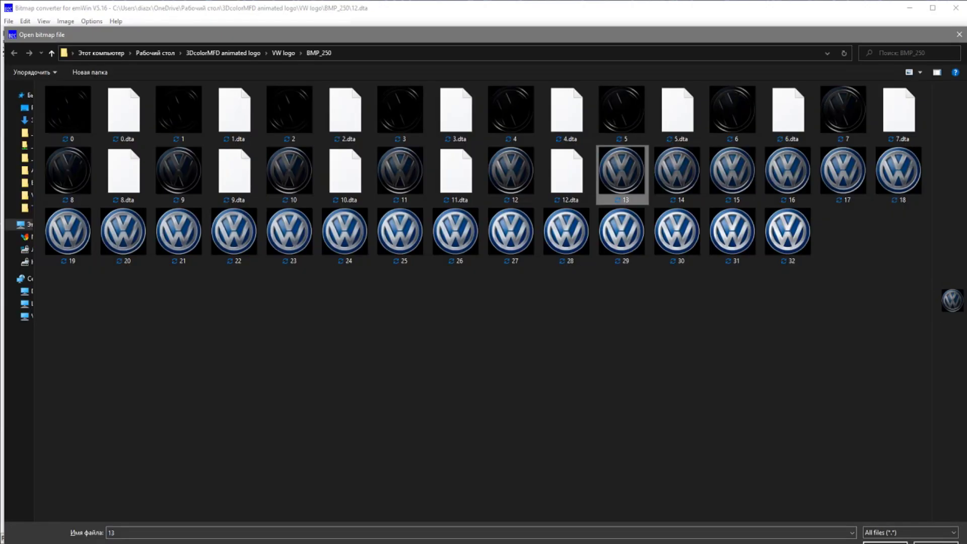
text(13)
key(Return)
key(alt+f)
key(Down)
key(Return)
key(Tab)
key(alt+Down)
key(Down)
key(Return)
key(Return)
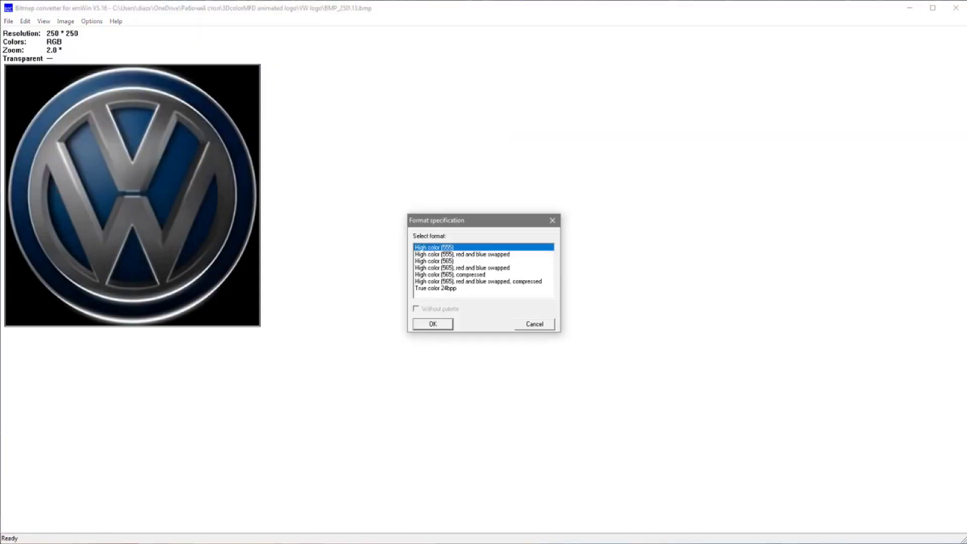
key(Return)
- Open 14.bmp from the BMP_250 folder and save it in "C" stream format as 14.dta
key(alt+f)
key(Return)
text(14)
key(Return)
key(alt+f)
key(Down)
key(Return)
key(Tab)
key(Down)
key(Return)
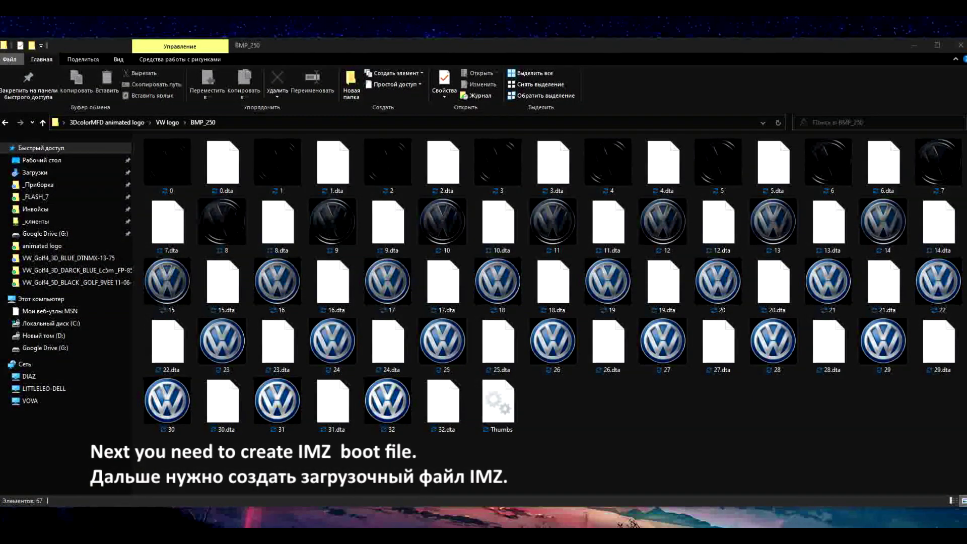
- Sort the BMP_250 folder in File Explorer by type and copy all DTA files from 0.dta to 32.dta
right_click(573, 257)
mouse_move(609, 275)
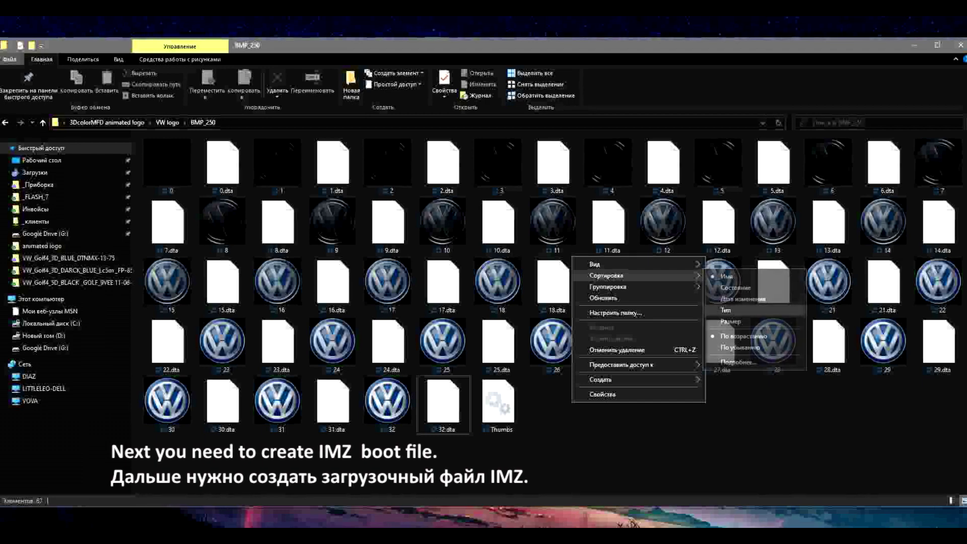
click(725, 310)
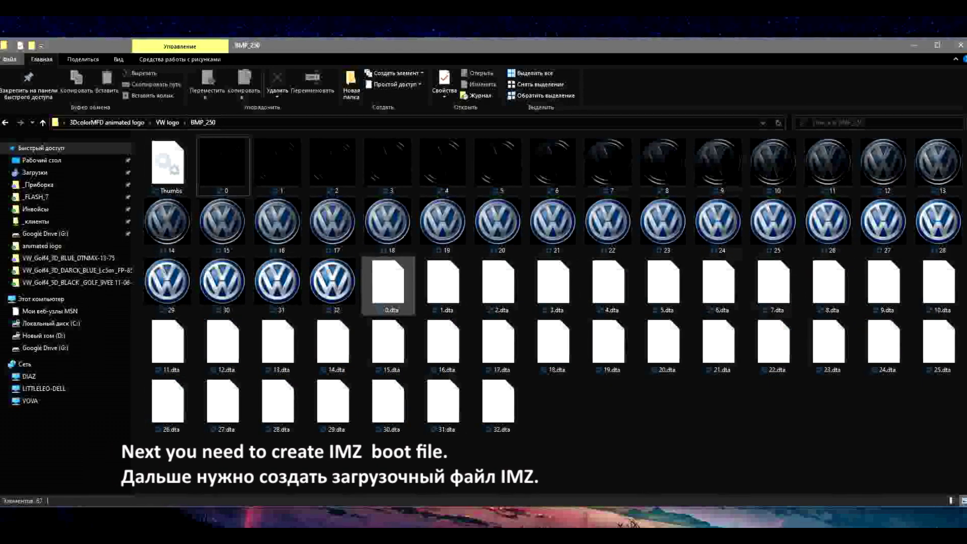
click(387, 287)
shift+click(497, 403)
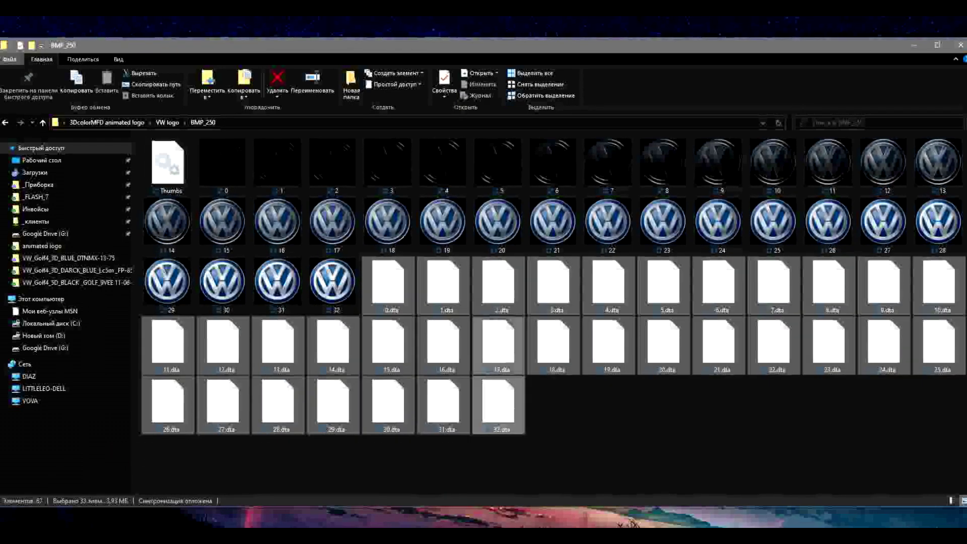
right_click(495, 347)
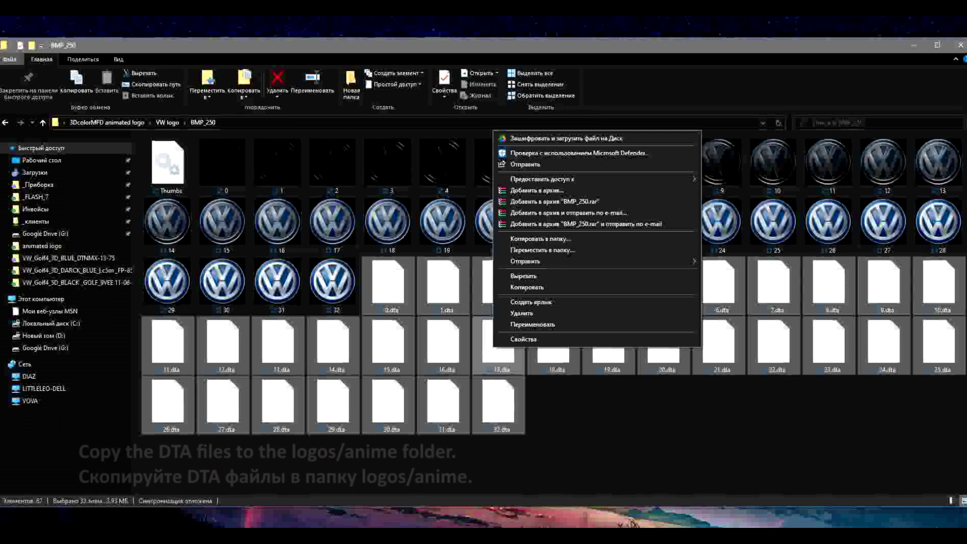
click(527, 288)
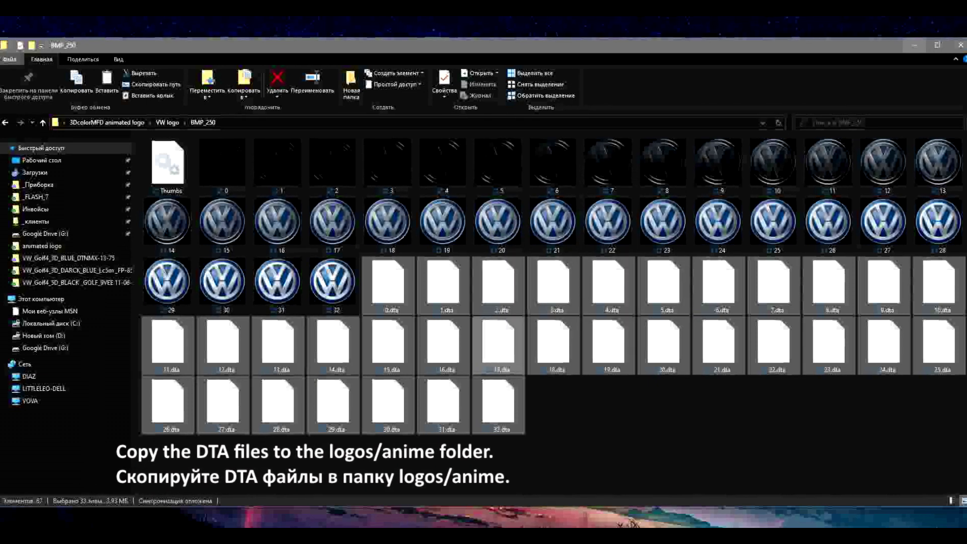
- Paste the copied DTA files into the anime subfolder of the logos folder on the desktop
click(915, 44)
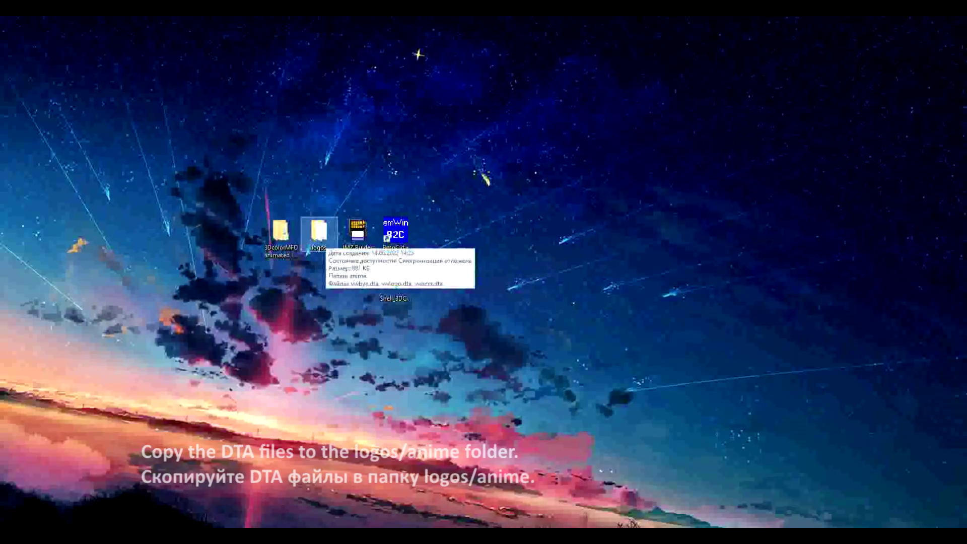
double_click(309, 250)
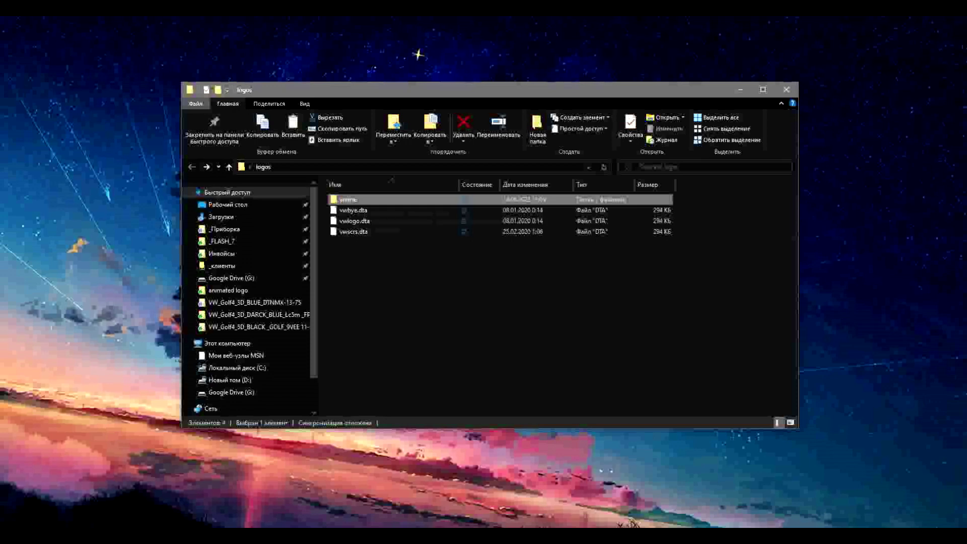
double_click(356, 199)
right_click(369, 232)
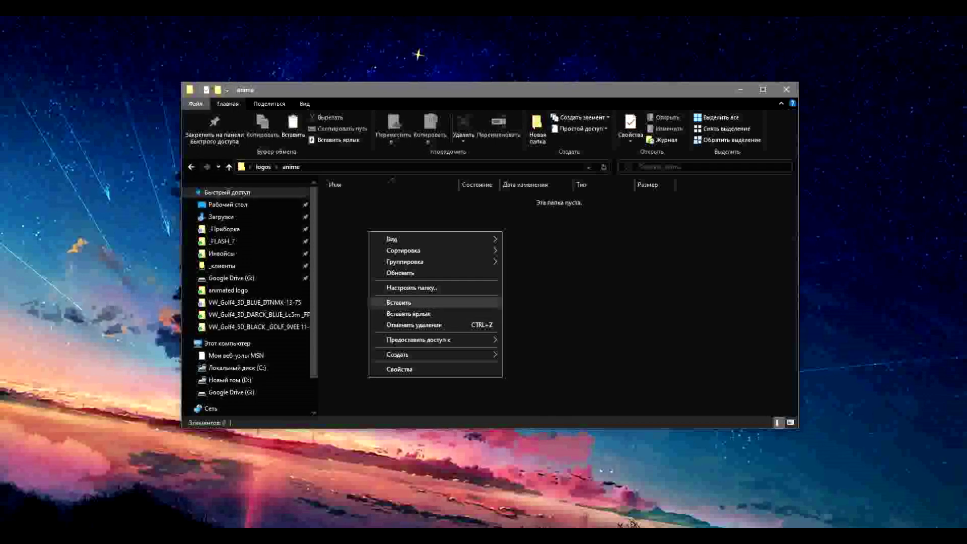
click(398, 303)
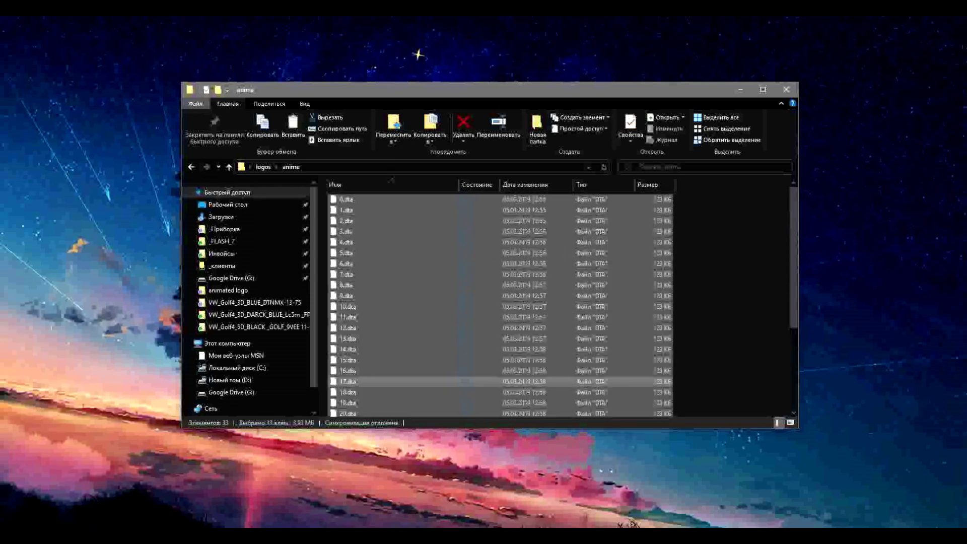
key(alt+Left)
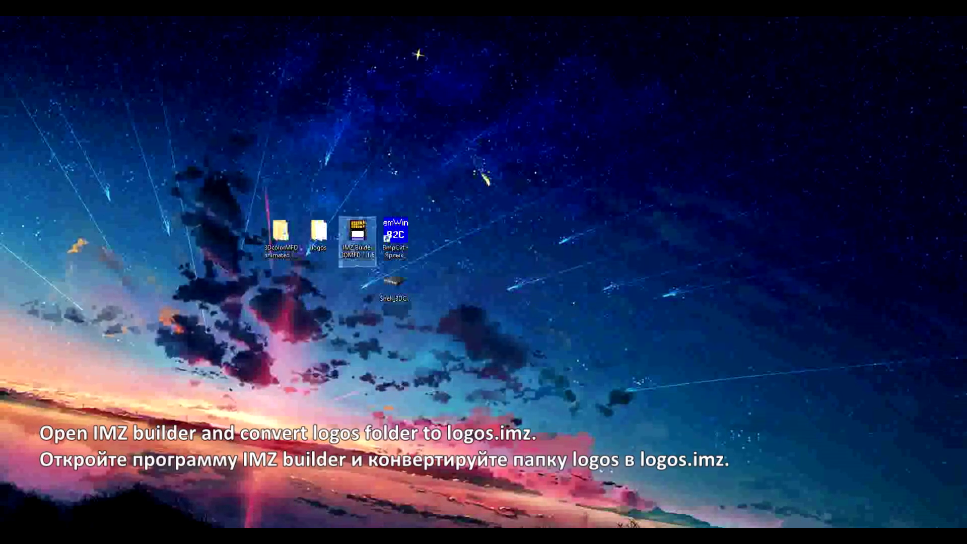
- Launch IMZ Builder and build a disk image from the logos folder on the desktop
double_click(358, 234)
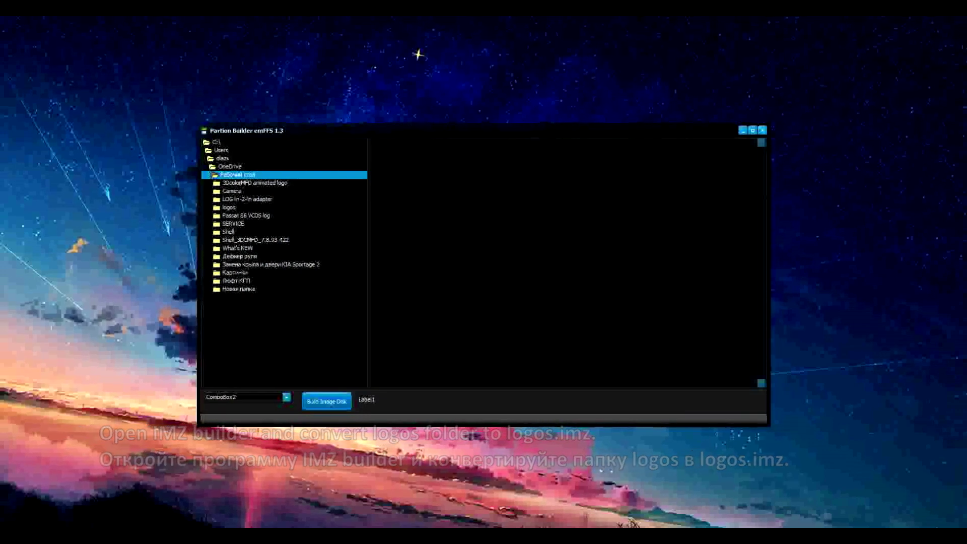
click(229, 207)
click(326, 401)
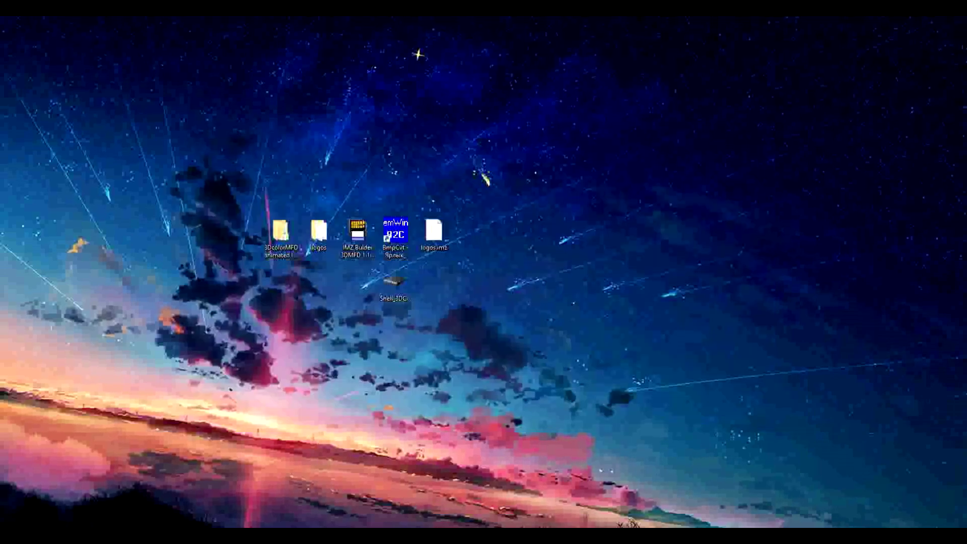
click(434, 234)
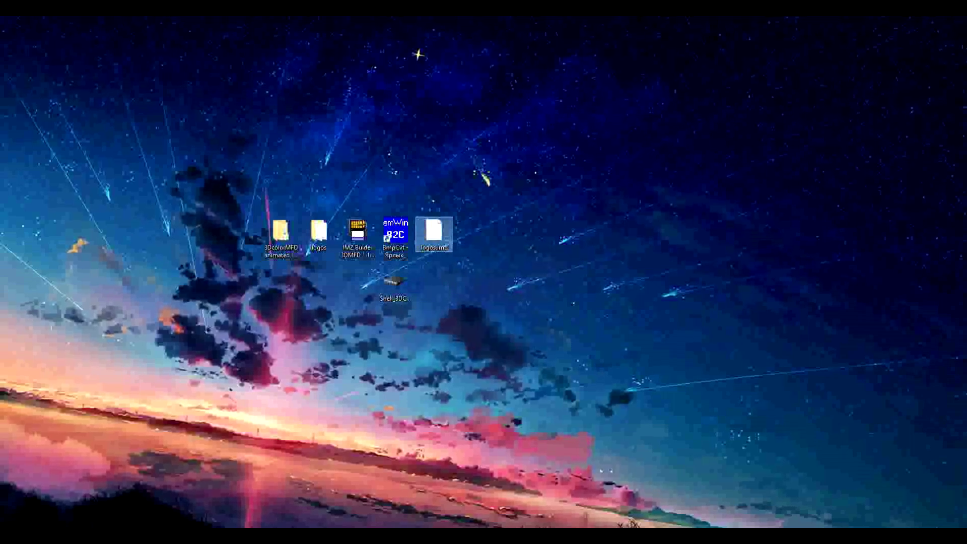
click(396, 284)
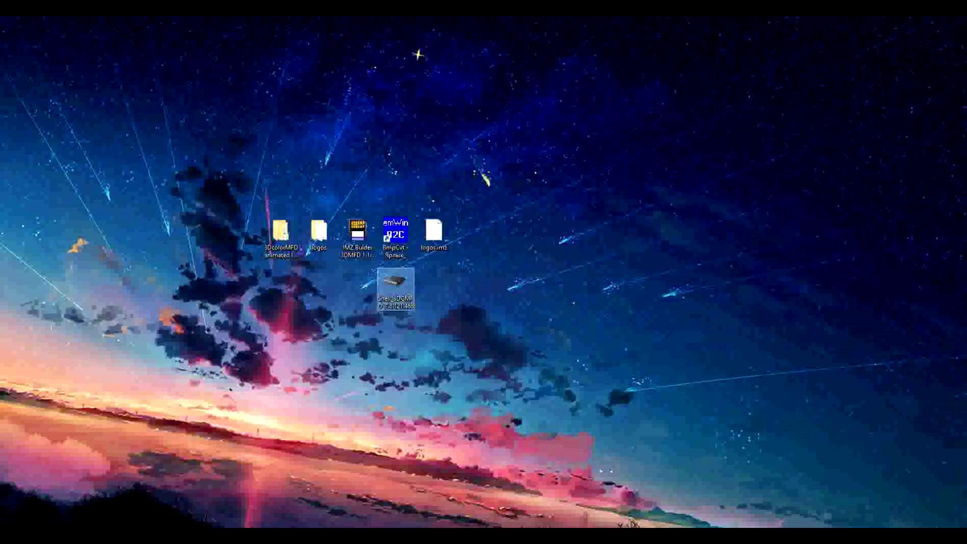
click(484, 302)
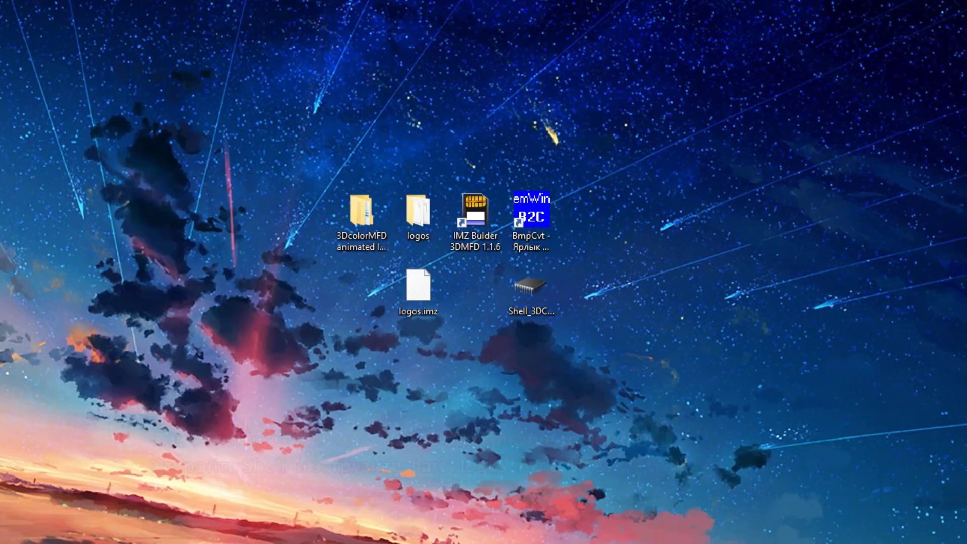
- Launch the Shell 3DcolorMFD program and connect to the display through COM7
double_click(395, 284)
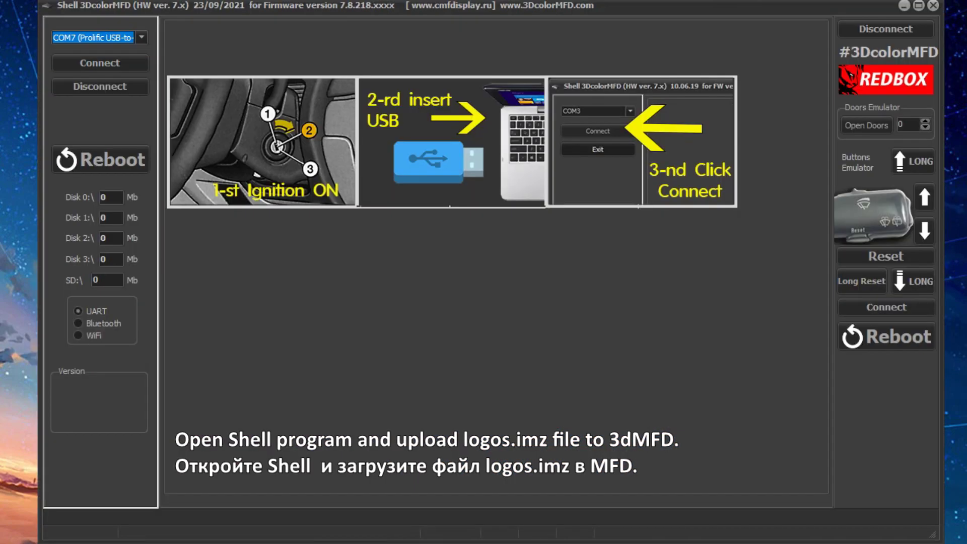
click(99, 63)
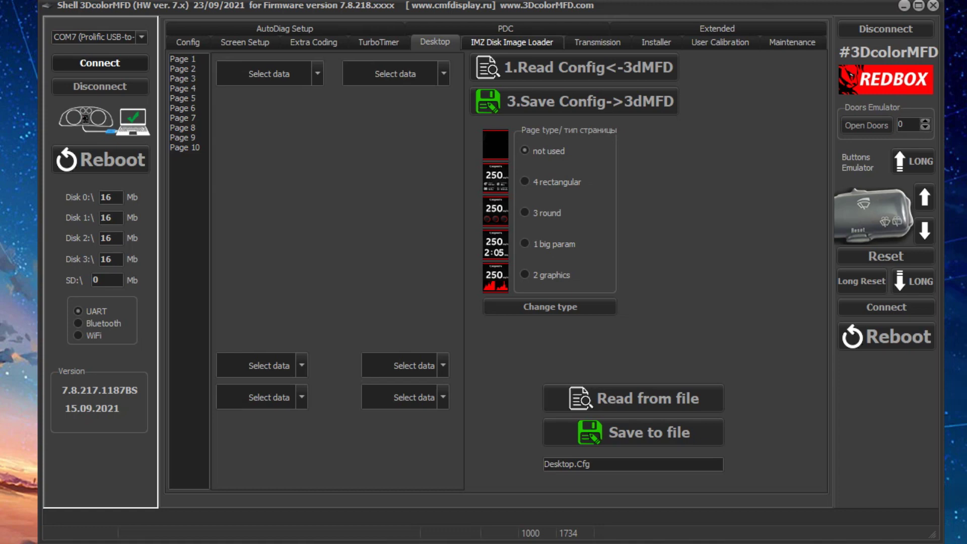
- Load logos.imz from the desktop into the logos.imz slot of the IMZ Disk Image Loader and send it to the display
click(511, 42)
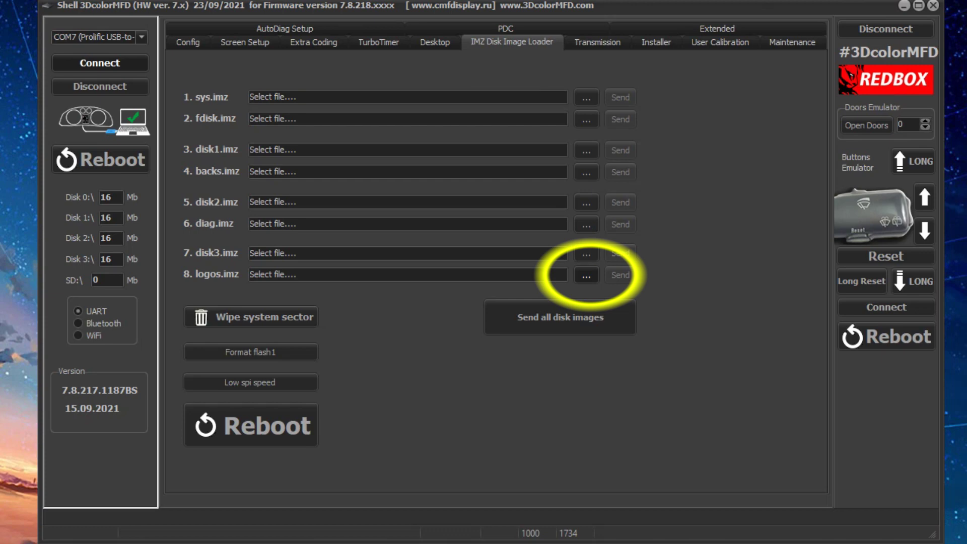
click(586, 275)
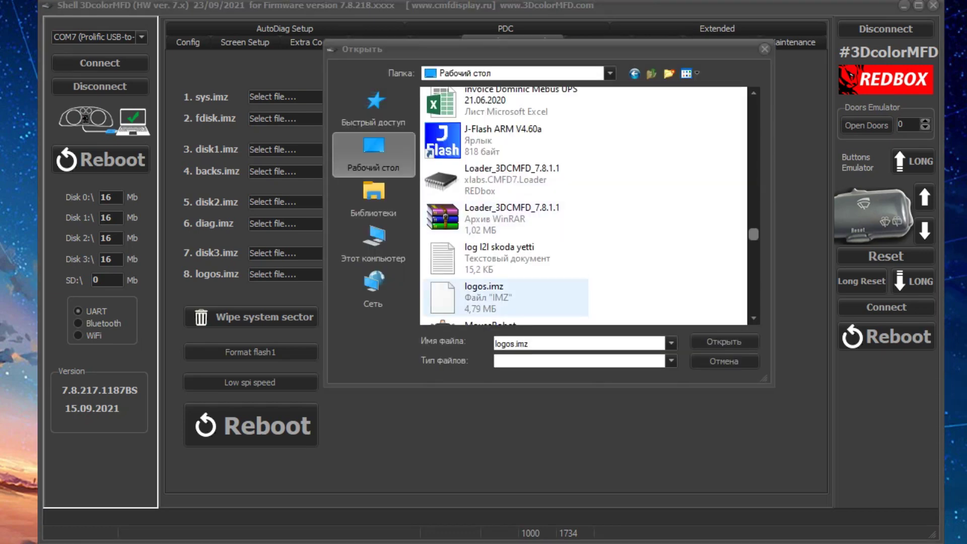
click(512, 343)
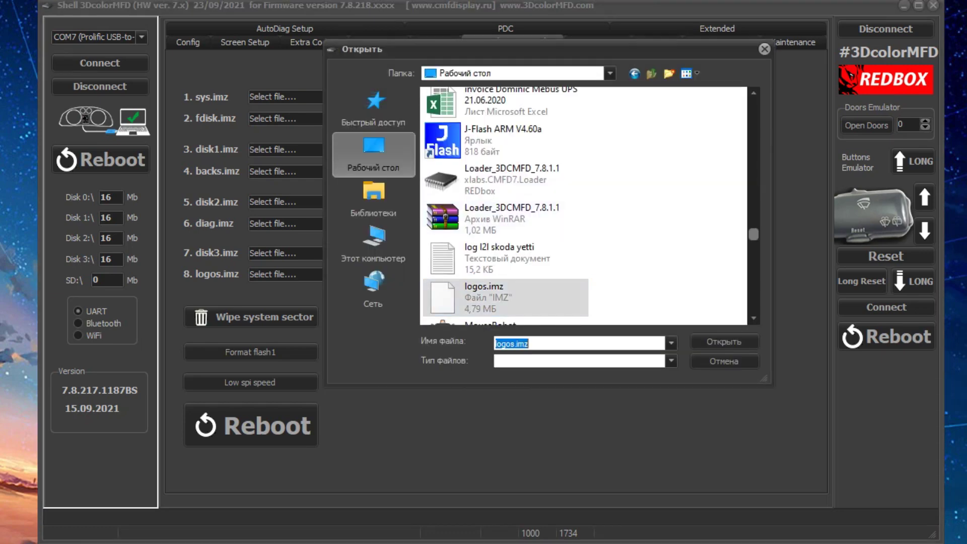
click(724, 342)
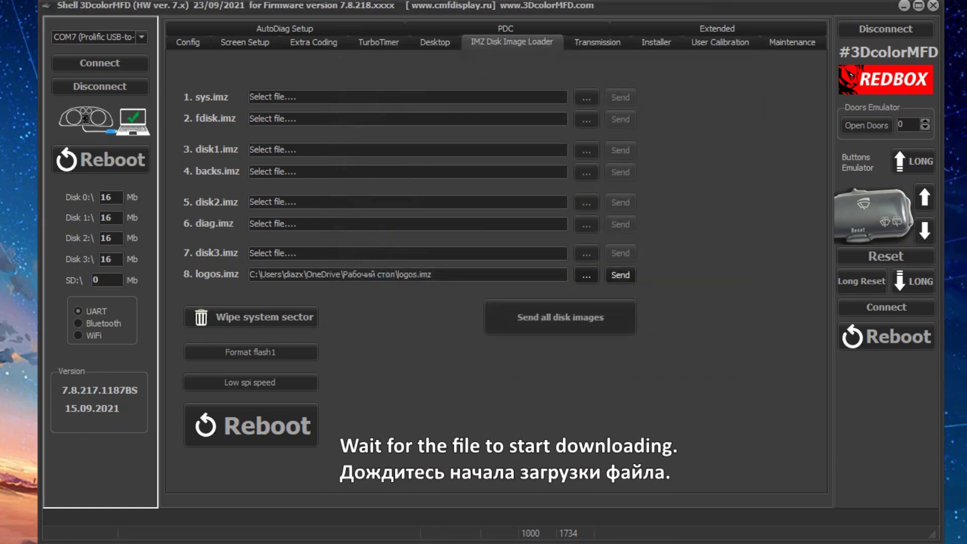
click(619, 275)
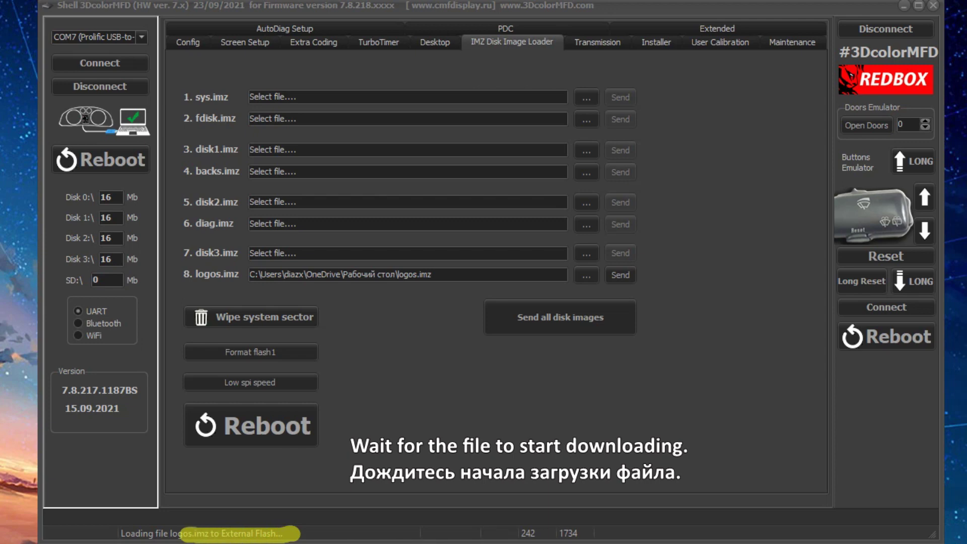